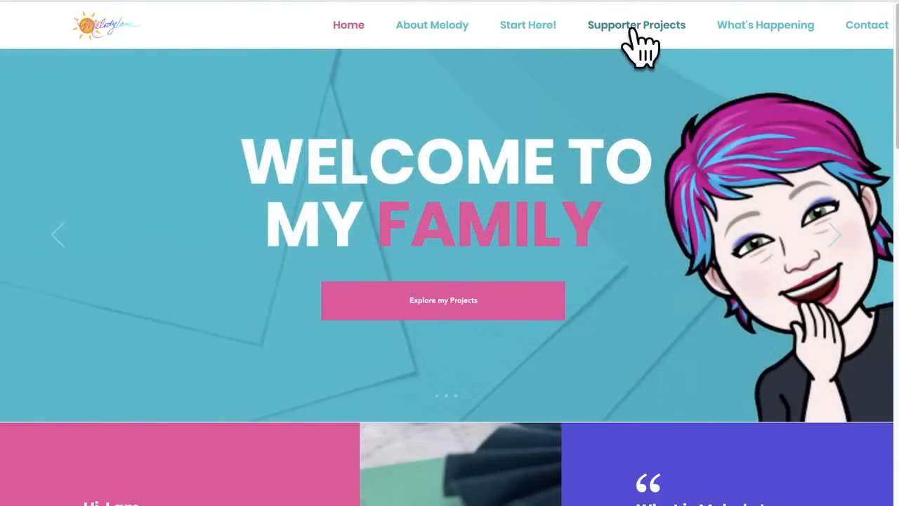
Step: Open the Supporter Projects page and look over its introduction and project filters
click(640, 47)
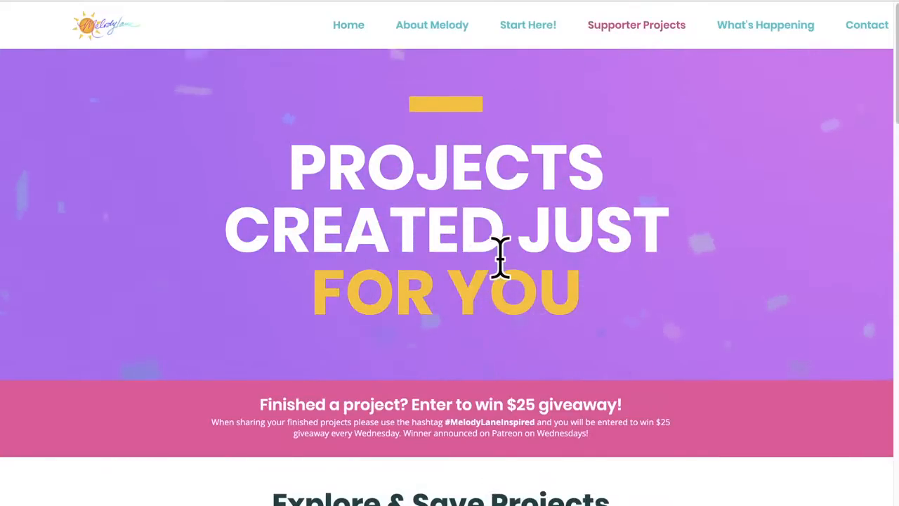
scroll(499, 257, down, 5)
scroll(502, 263, up, 4)
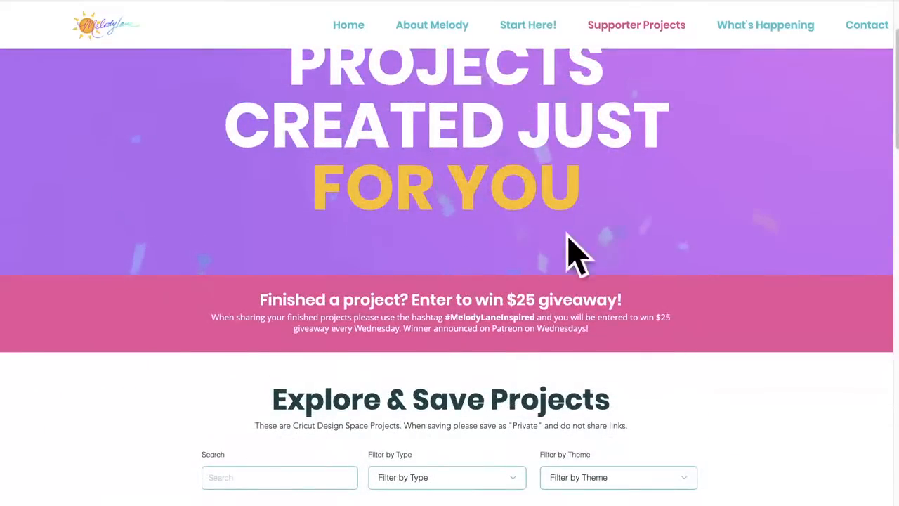
Step: Open the public View Projects page under Start Here and go to its Explore Projects section
click(532, 35)
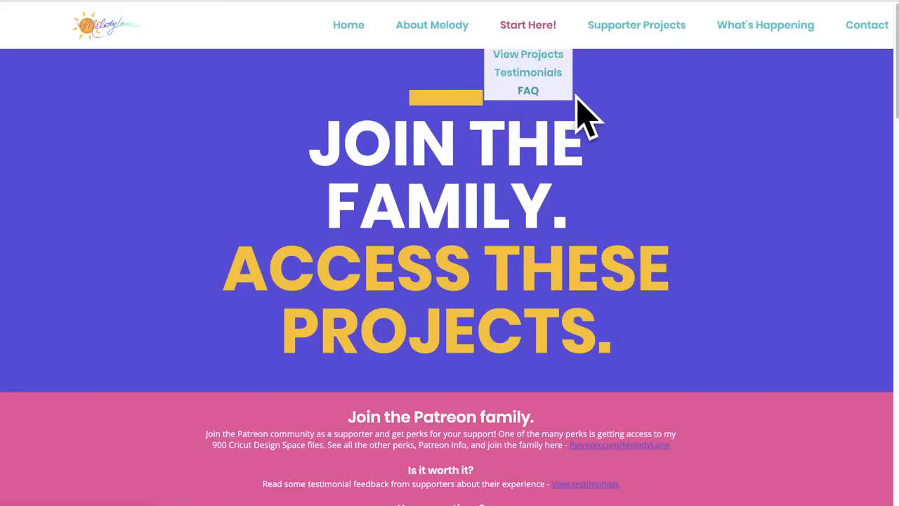
click(526, 56)
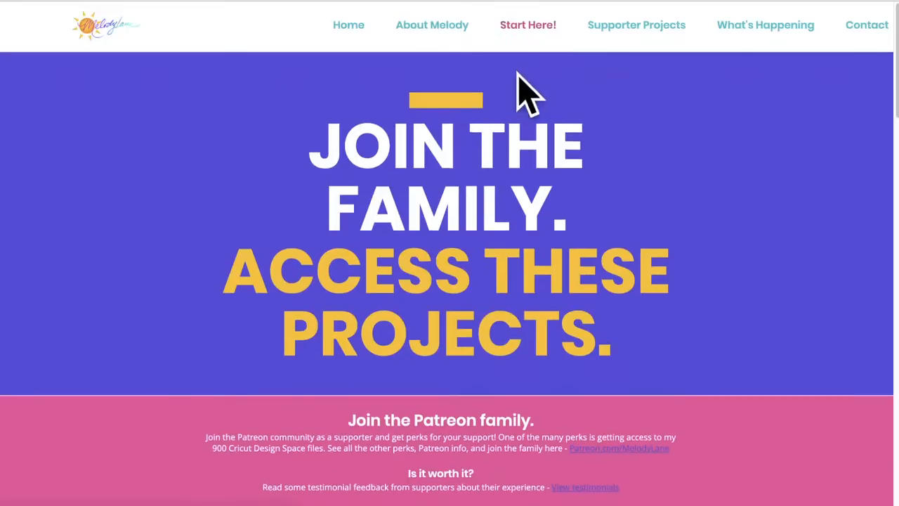
scroll(549, 237, down, 4)
scroll(549, 237, up, 7)
scroll(503, 316, down, 1)
scroll(503, 318, down, 2)
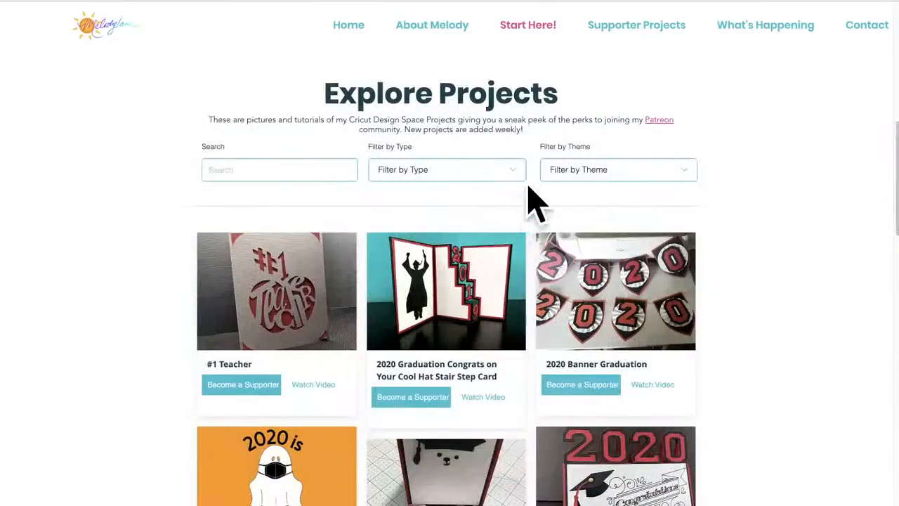
Step: Examine the available project types and themes in the two filters, leaving both unset
click(524, 172)
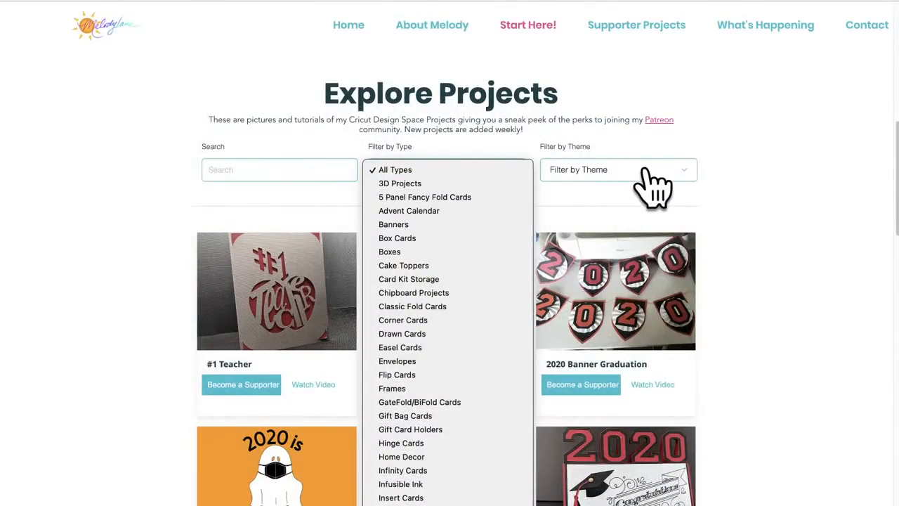
click(668, 188)
click(677, 184)
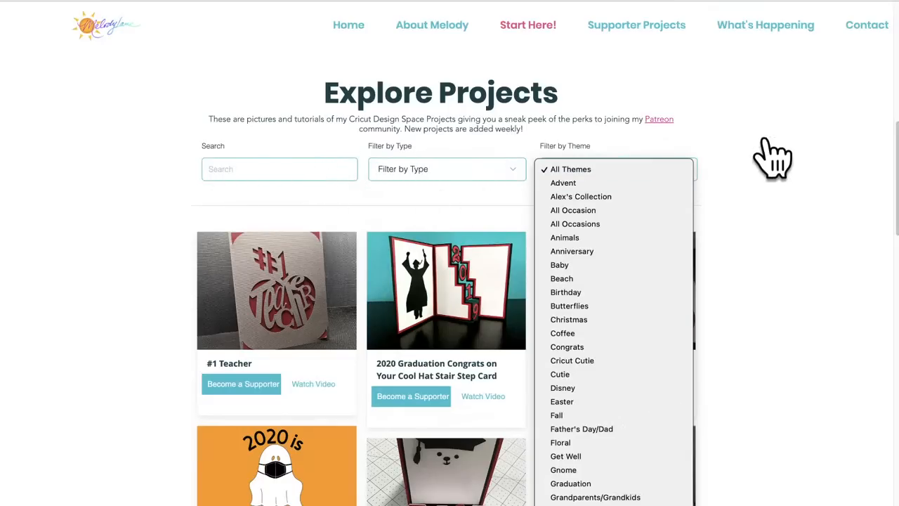
click(757, 161)
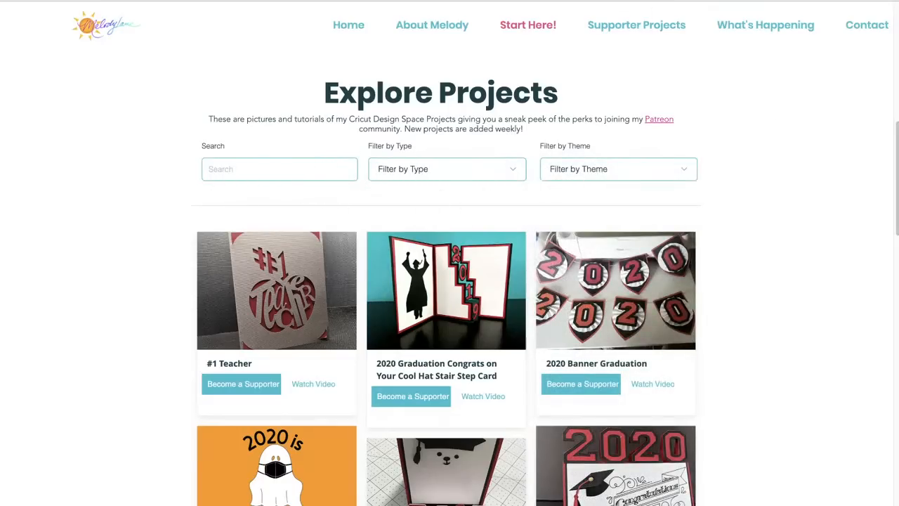
Step: Return to the Supporter Projects page and go to its Explore & Save Projects section
click(664, 26)
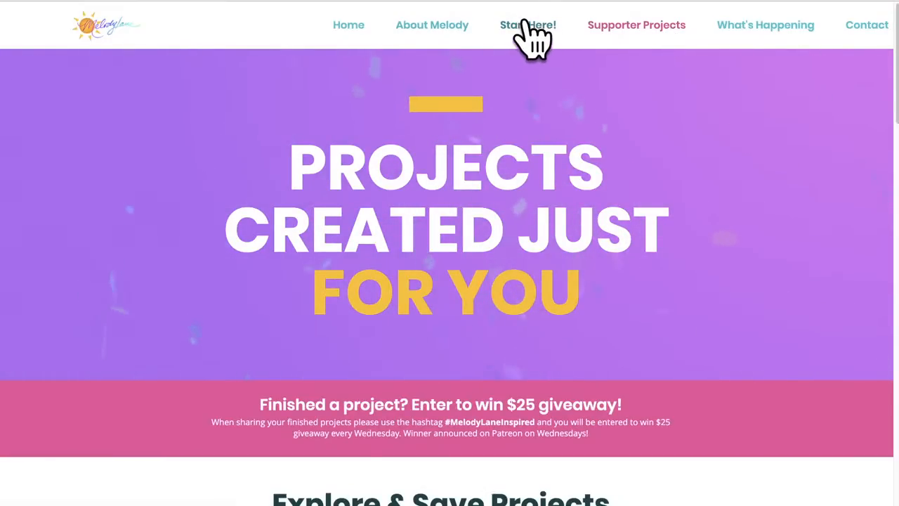
scroll(546, 287, down, 5)
scroll(555, 305, down, 1)
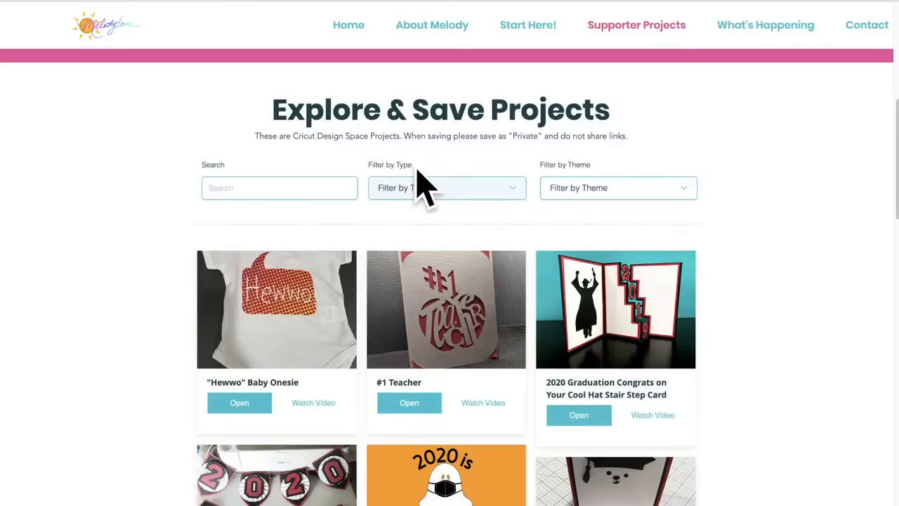
Step: Filter the projects by type, trying the second Pop Up Cards entry before choosing the first one
click(516, 194)
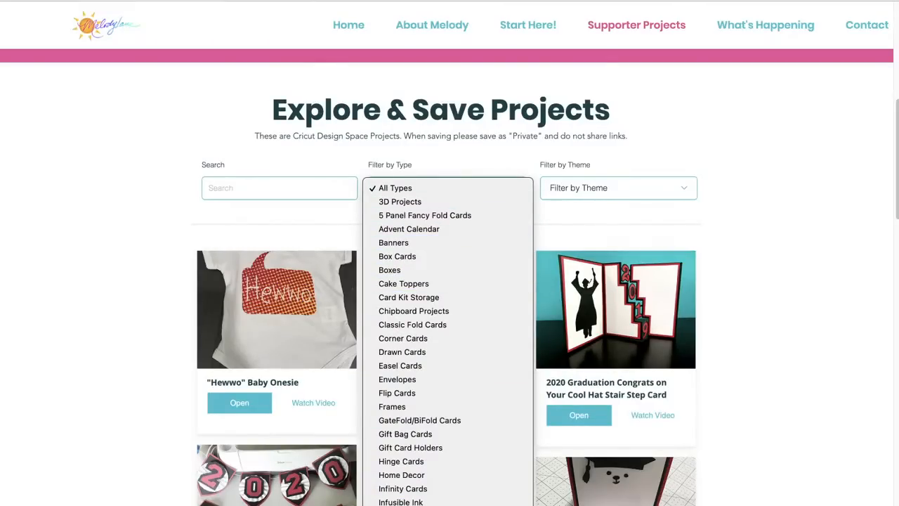
click(435, 504)
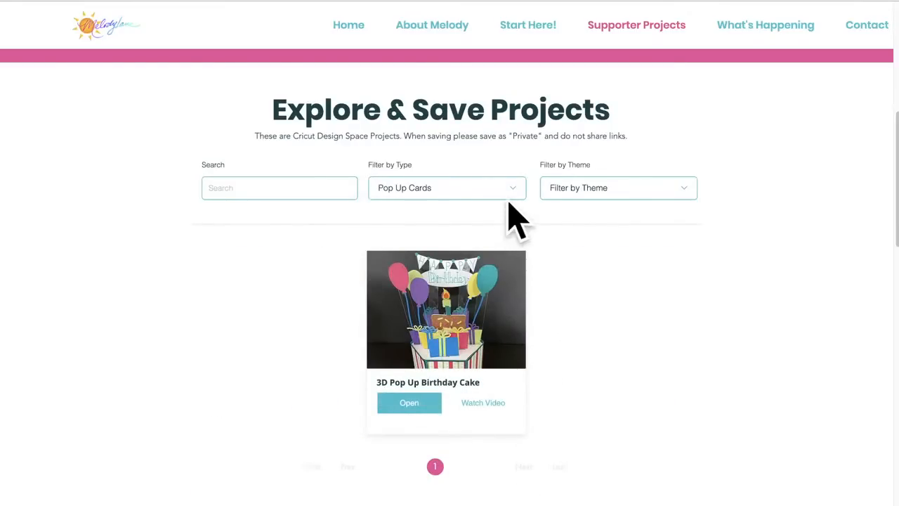
click(520, 193)
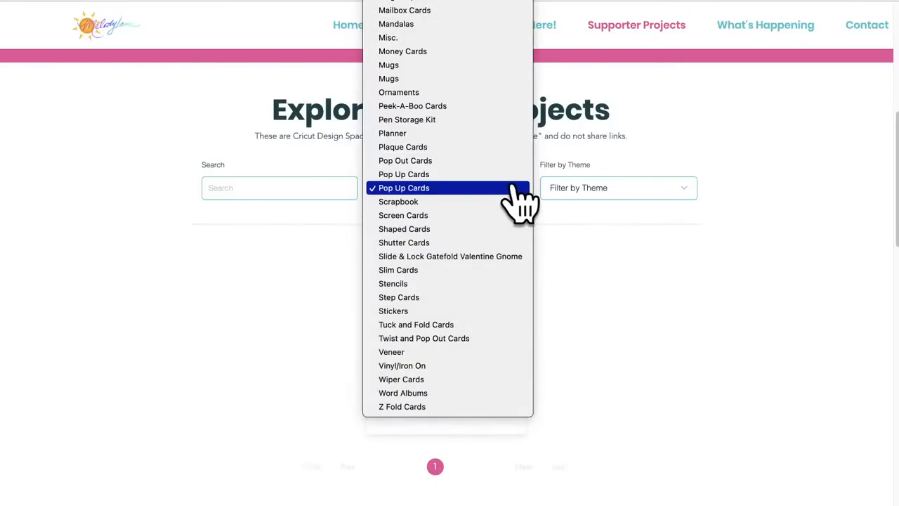
click(507, 176)
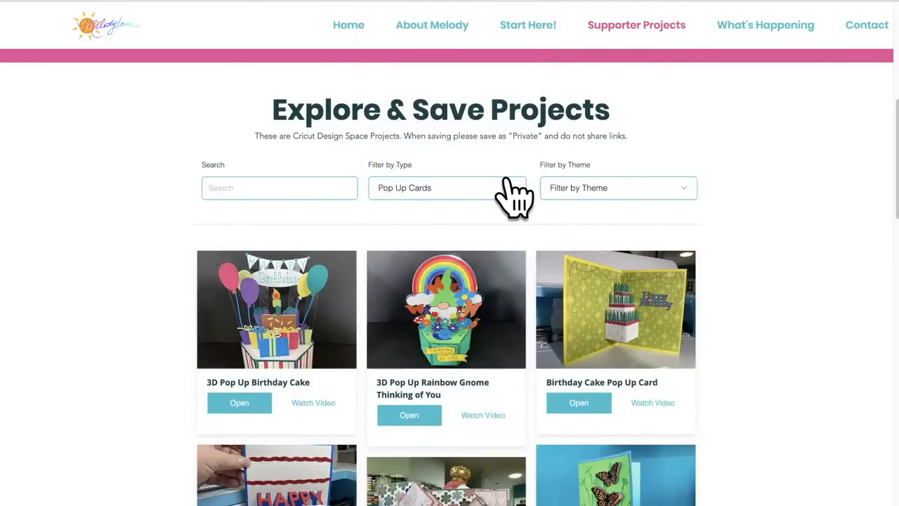
Step: Browse the pop up card projects across result pages 1, 2 and 3
scroll(532, 264, down, 5)
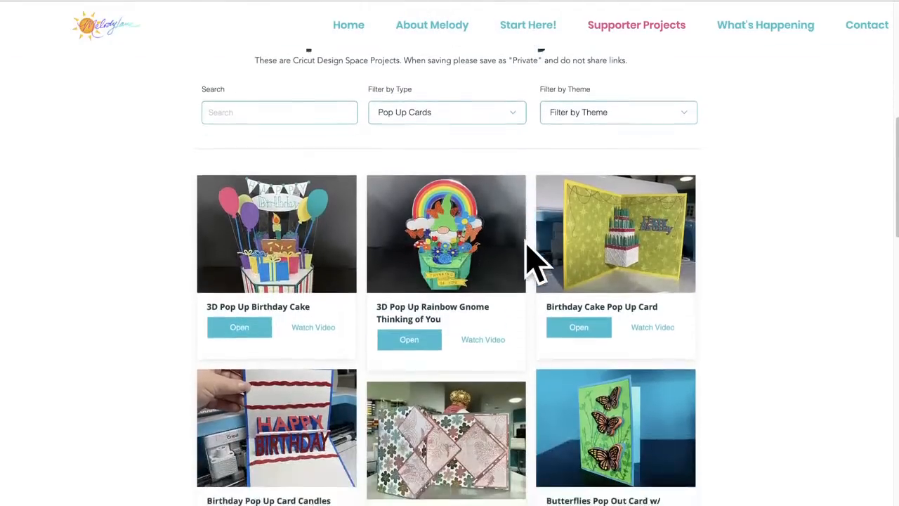
scroll(532, 262, down, 10)
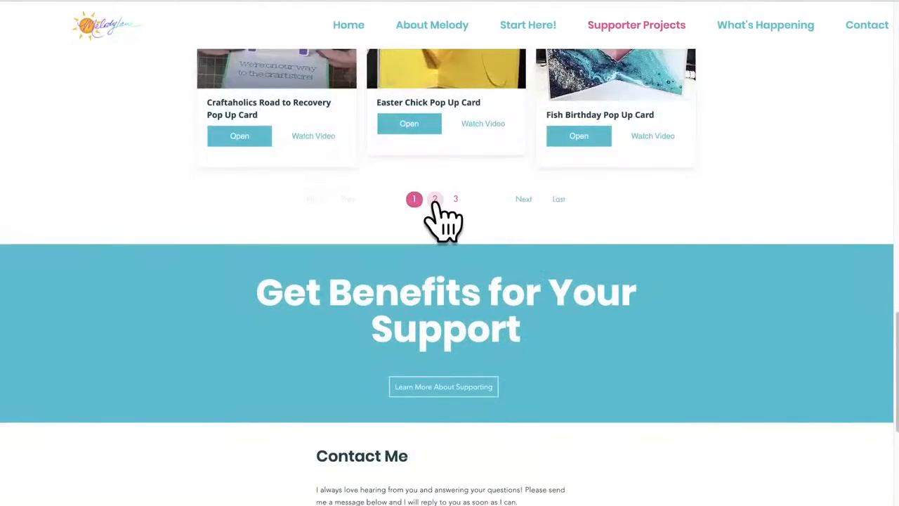
click(435, 200)
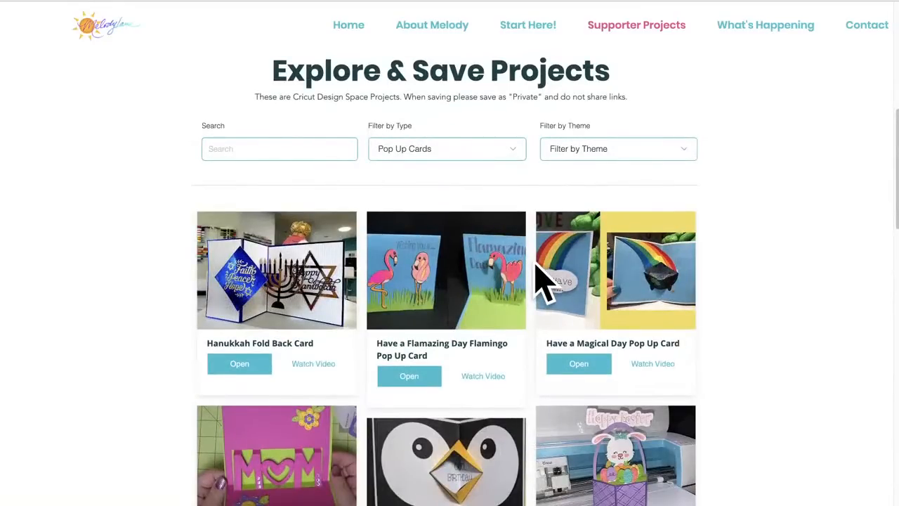
scroll(541, 281, down, 5)
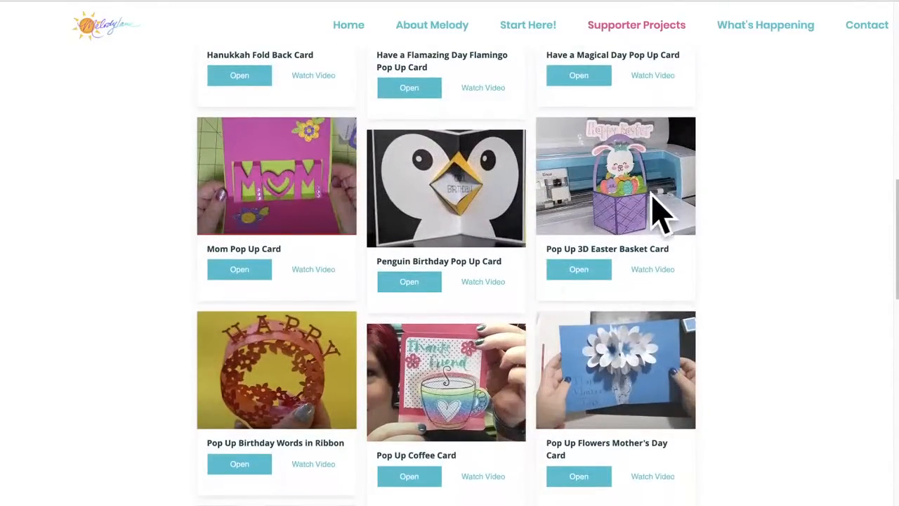
scroll(542, 281, down, 5)
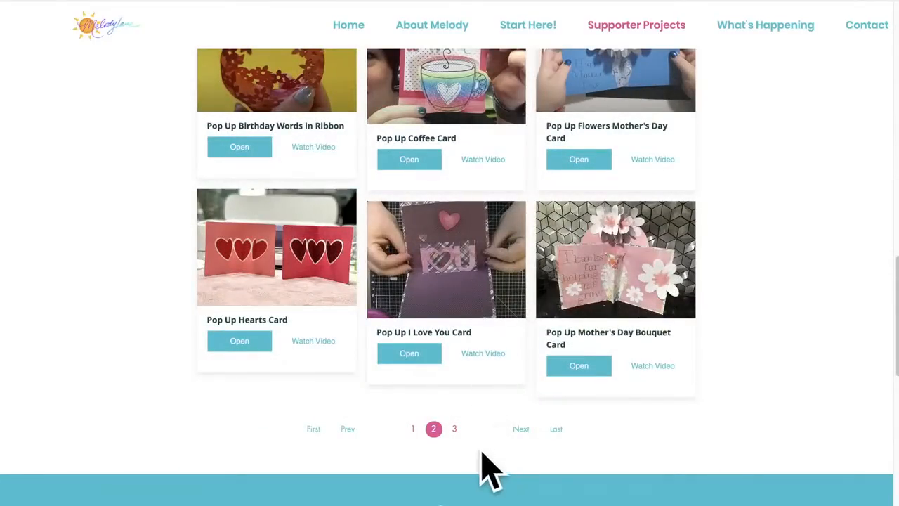
click(454, 428)
scroll(513, 415, down, 5)
scroll(515, 416, up, 5)
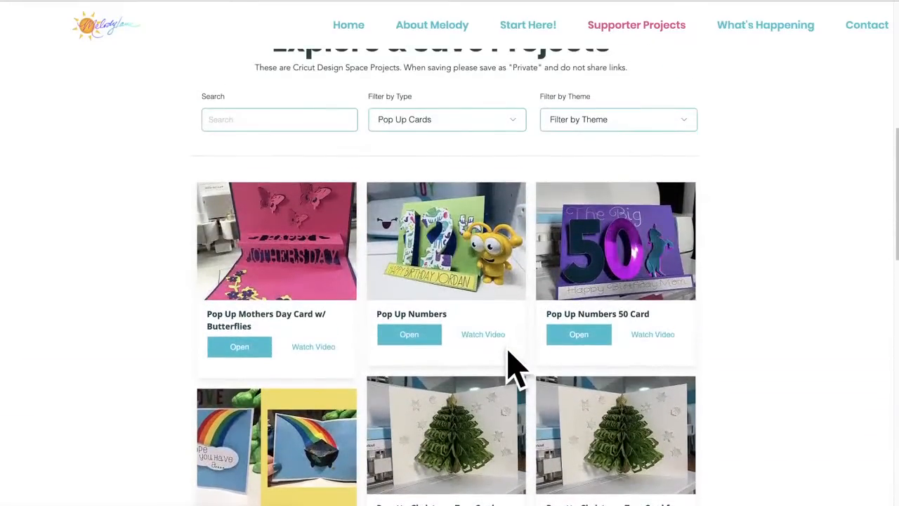
Step: Compare the second Pop Up Cards type entry with the first, keeping the type filter on the first entry
scroll(520, 358, up, 2)
click(516, 214)
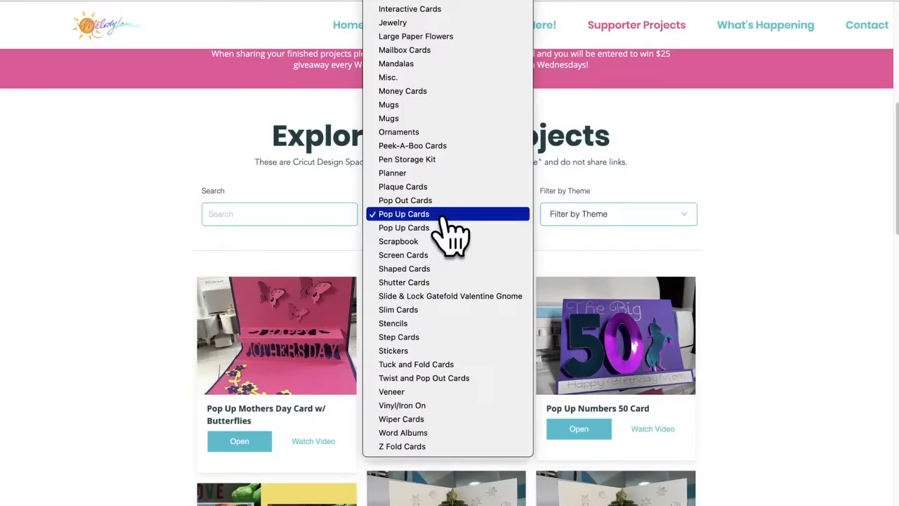
click(431, 227)
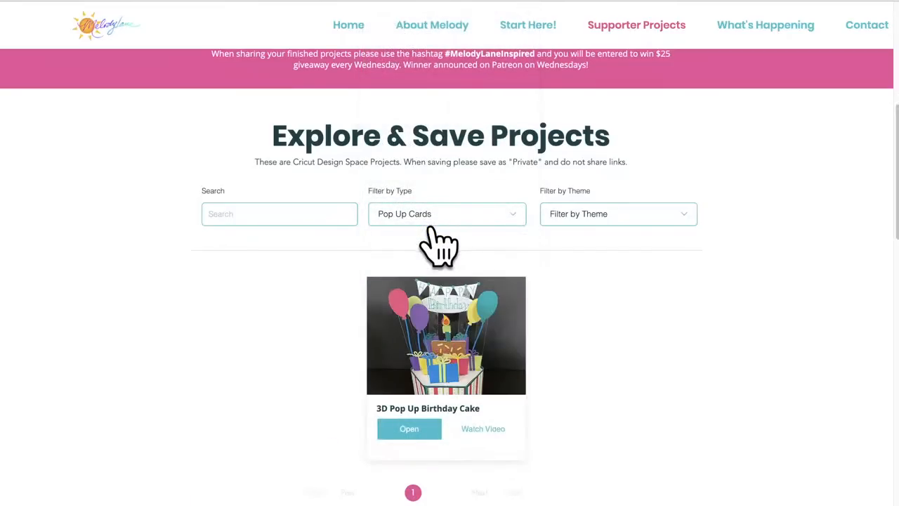
click(515, 218)
click(507, 204)
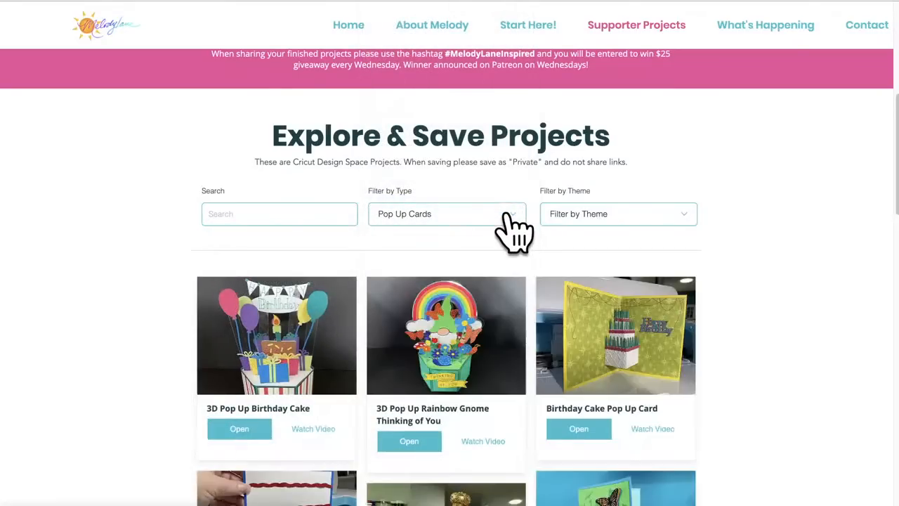
click(515, 217)
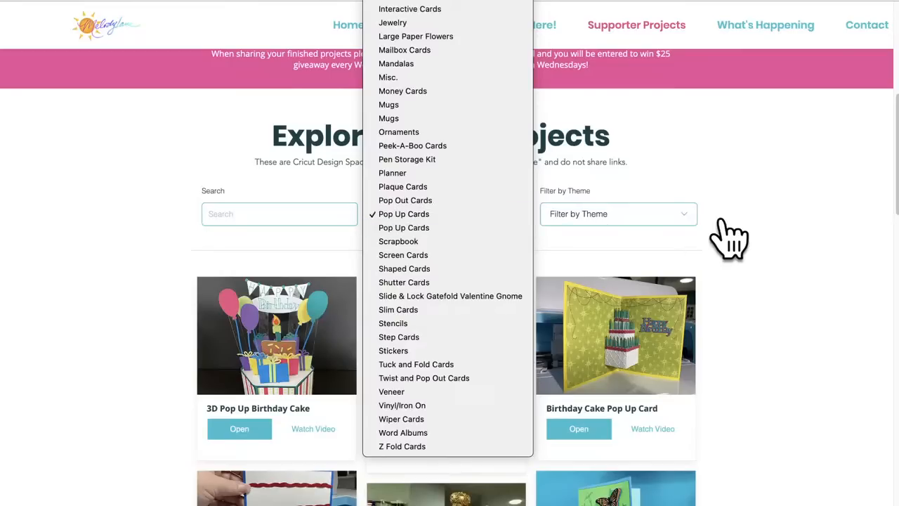
click(762, 228)
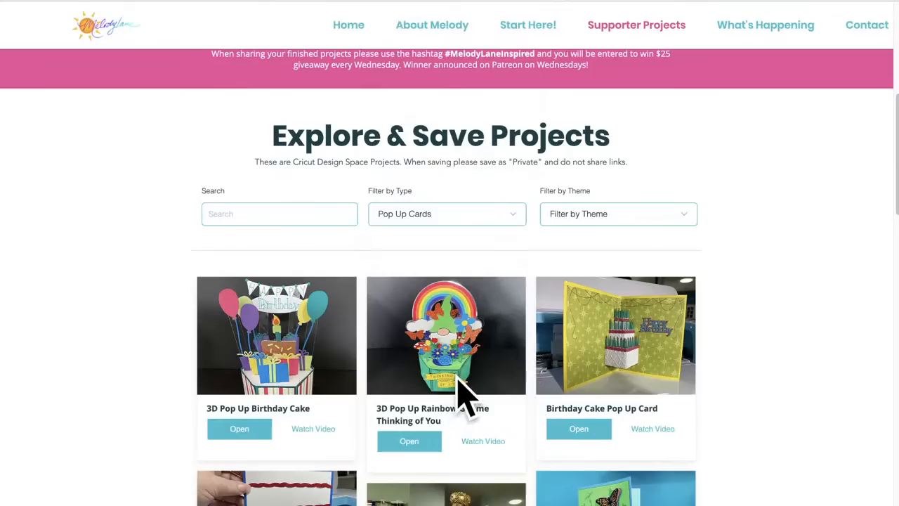
Step: Open the 3D Pop Up Rainbow Gnome Thinking of You project in Cricut Design Space
scroll(458, 386, down, 1)
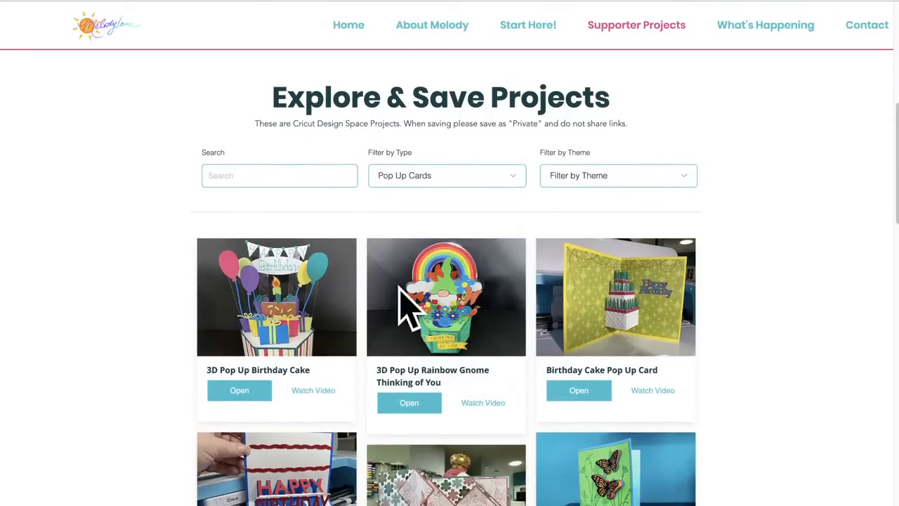
scroll(394, 320, down, 2)
click(400, 334)
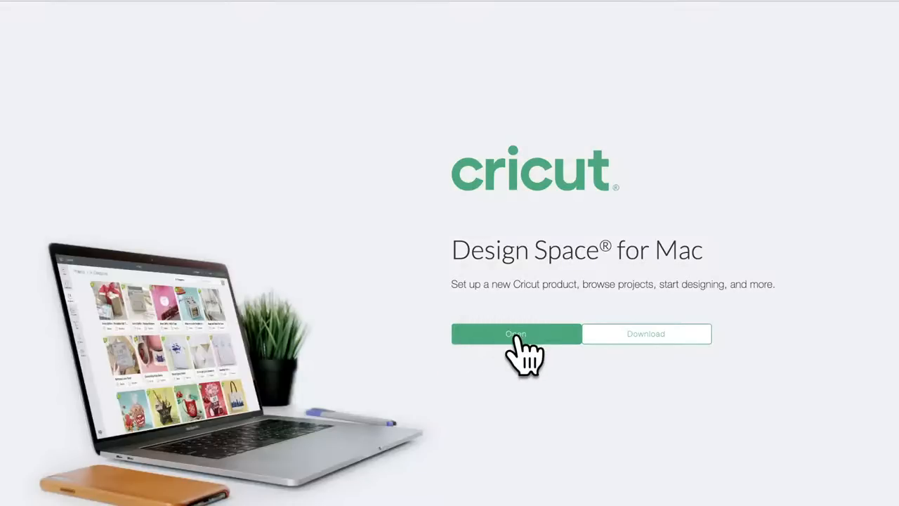
click(517, 335)
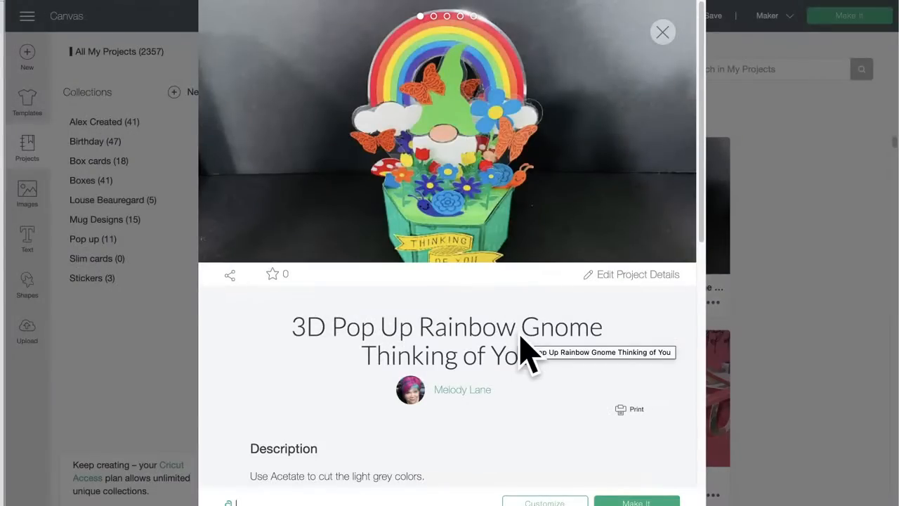
Step: Review the gnome project's details and load it for customizing, replacing the unsaved project on the canvas
scroll(526, 351, down, 3)
scroll(520, 337, up, 1)
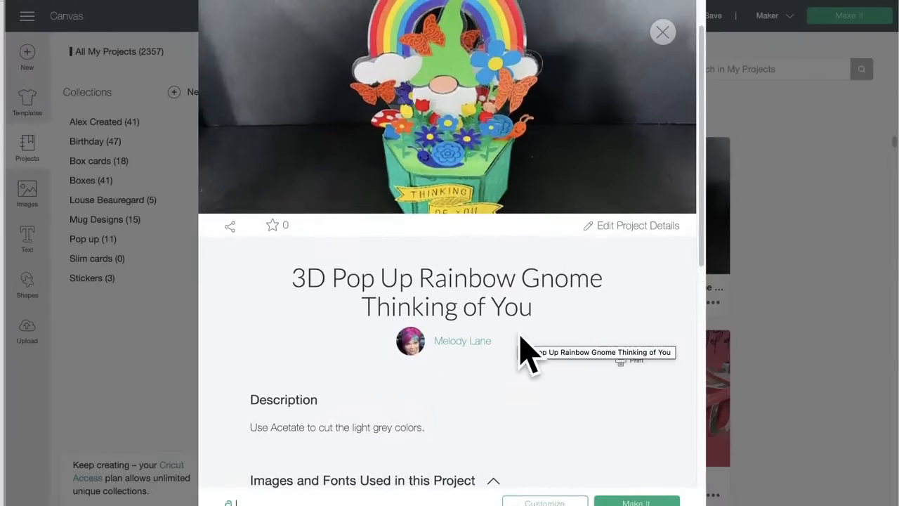
scroll(450, 158, up, 2)
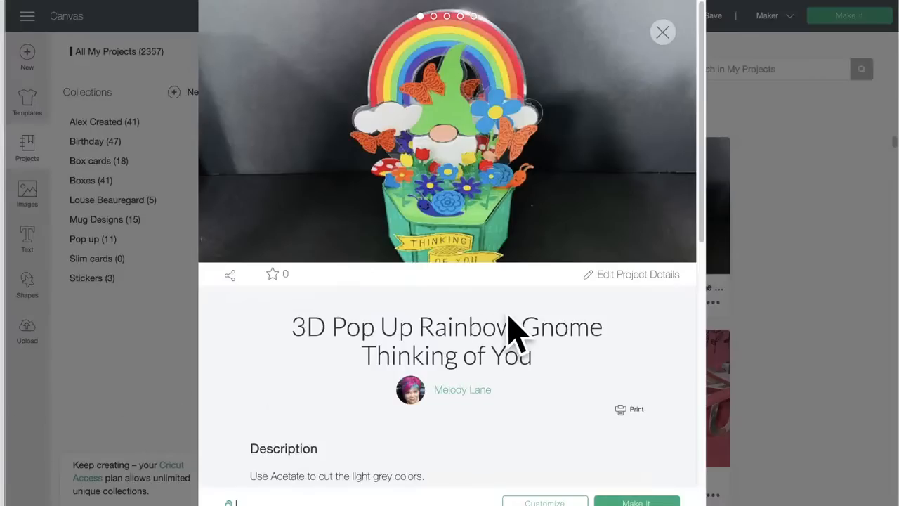
scroll(513, 297, down, 1)
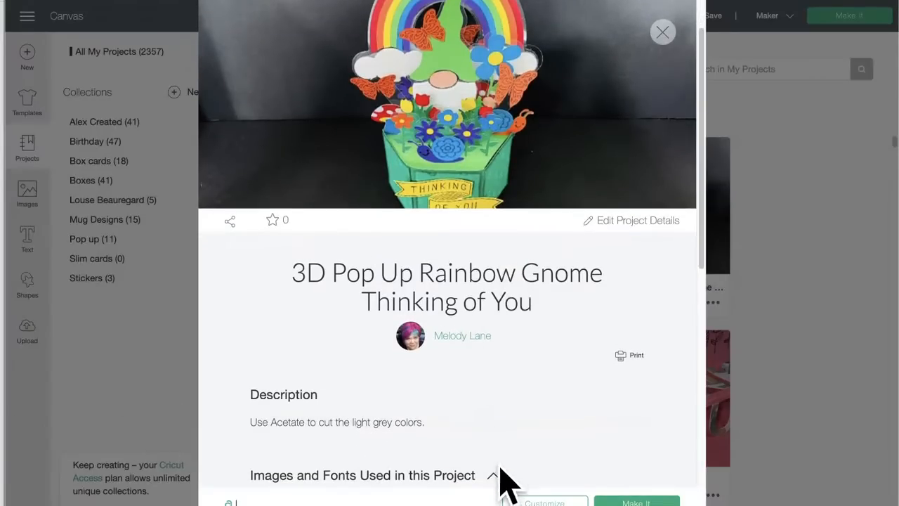
click(543, 502)
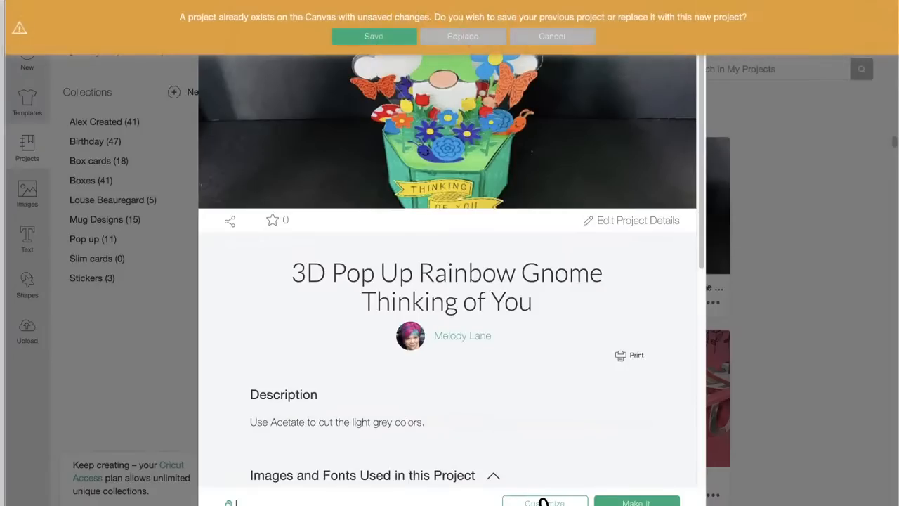
click(461, 39)
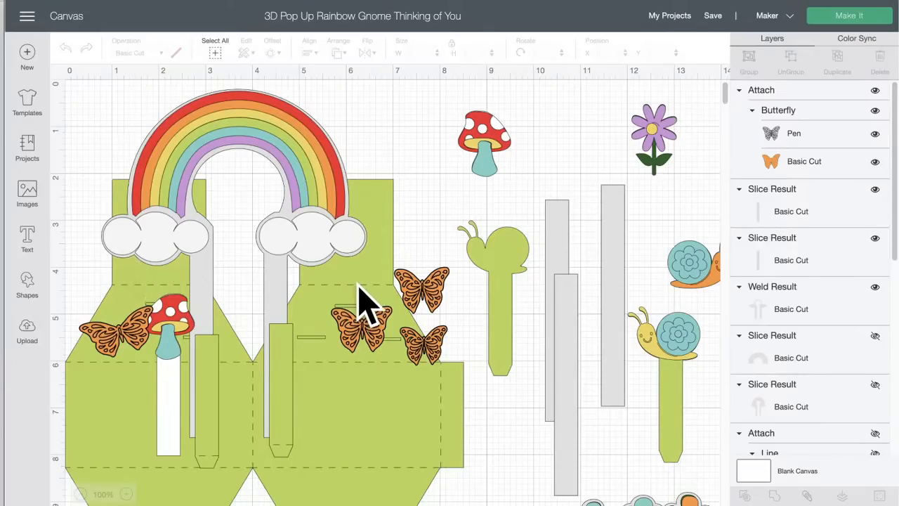
Step: Move the grey welded arch-and-clouds backing piece beside the flower pieces to about X 21.03, Y 8.57
scroll(359, 302, down, 2)
scroll(358, 302, right, 5)
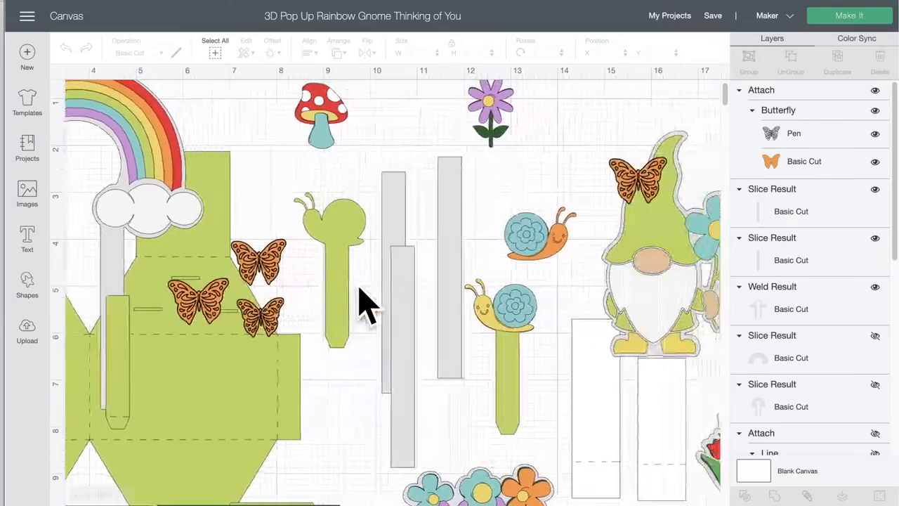
scroll(365, 304, right, 10)
scroll(365, 304, down, 5)
scroll(361, 301, right, 3)
scroll(361, 301, left, 2)
scroll(368, 301, down, 1)
drag(644, 281, 628, 292)
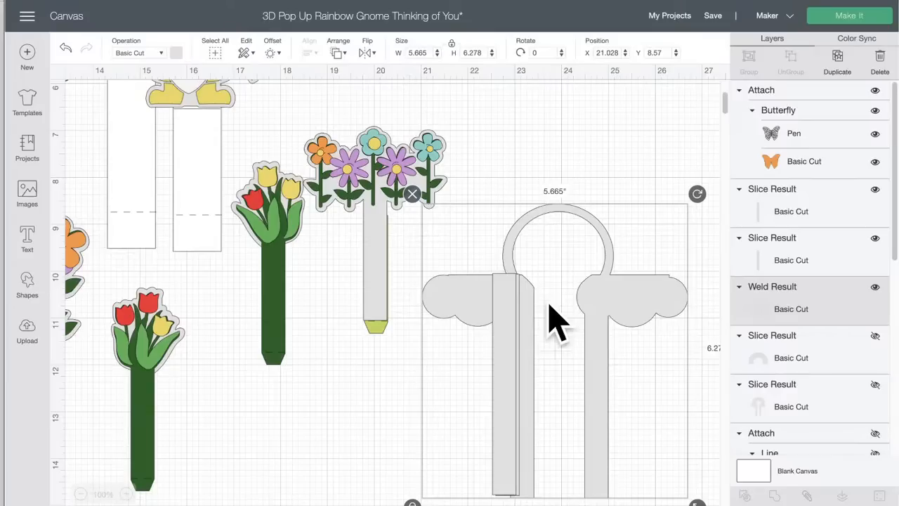
Step: Shift the yellow snail on its green stem slightly to about X 12.16, Y 4.91
scroll(351, 326, left, 10)
scroll(352, 326, up, 2)
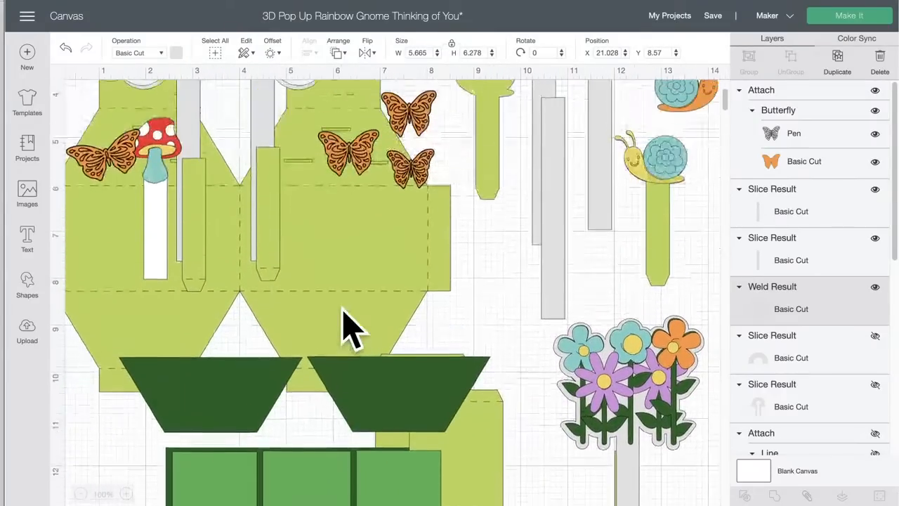
scroll(348, 323, up, 4)
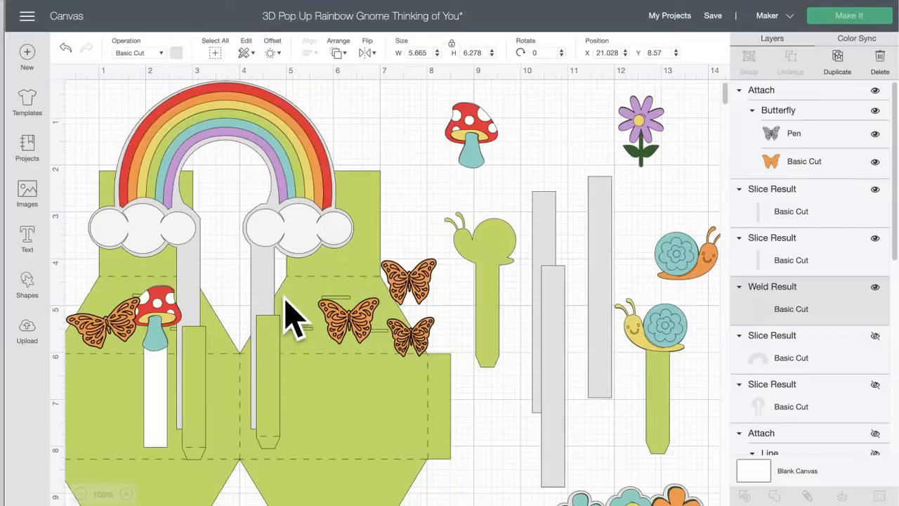
scroll(286, 302, down, 12)
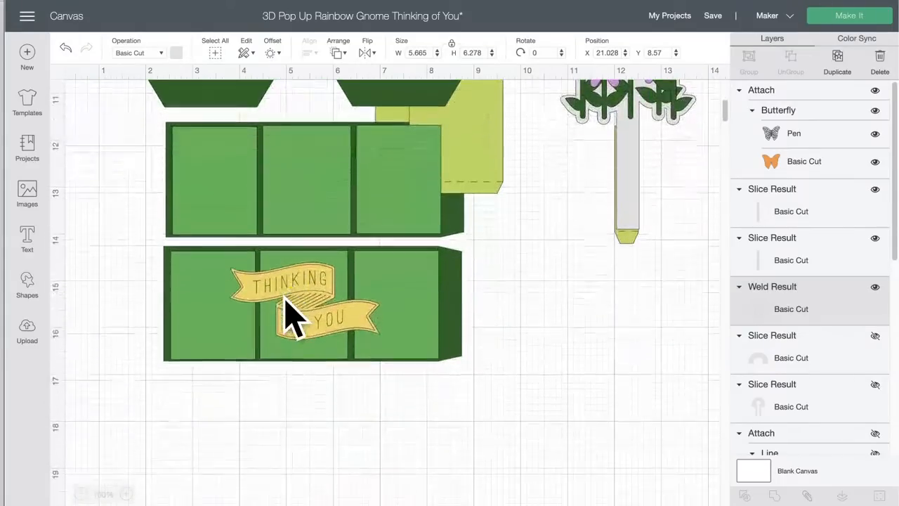
scroll(288, 309, up, 12)
scroll(295, 310, right, 3)
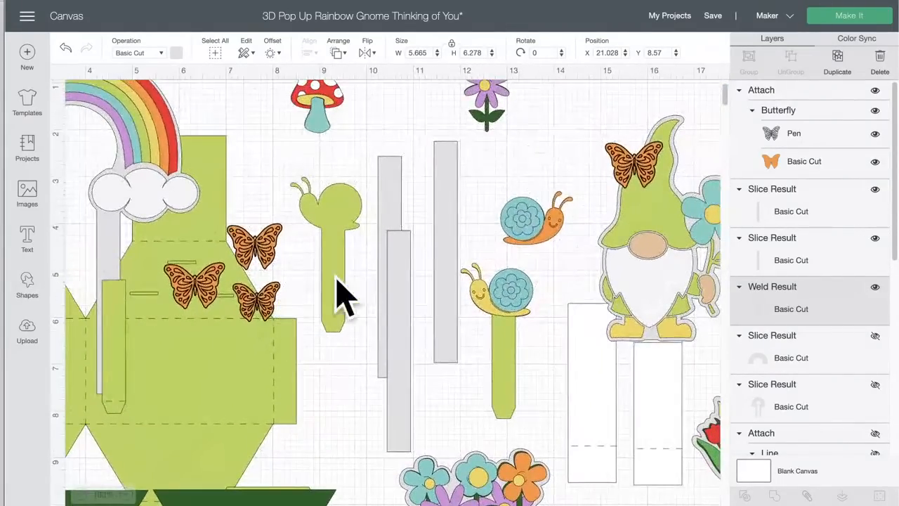
scroll(422, 291, right, 6)
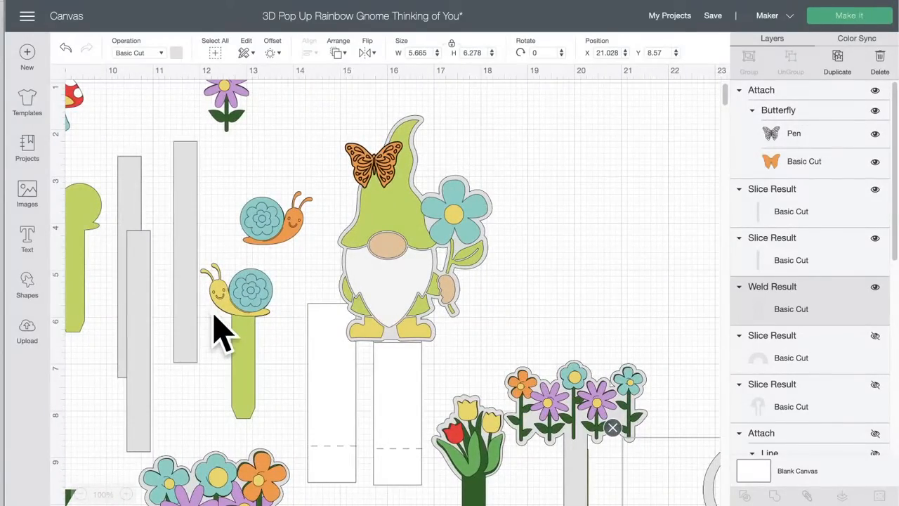
drag(225, 300, 232, 303)
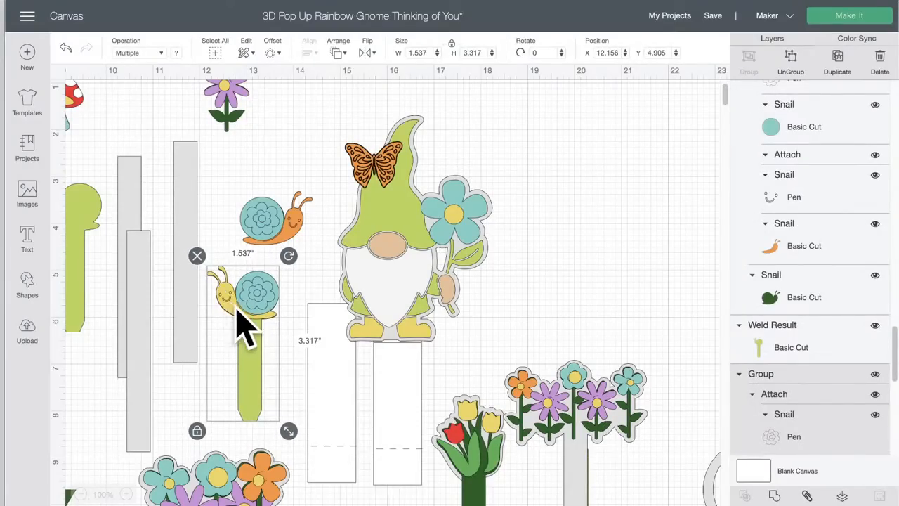
Step: Move the upper butterfly near the green card base toward the plain green snail, to about X 7.56, Y 3.59
scroll(249, 330, left, 6)
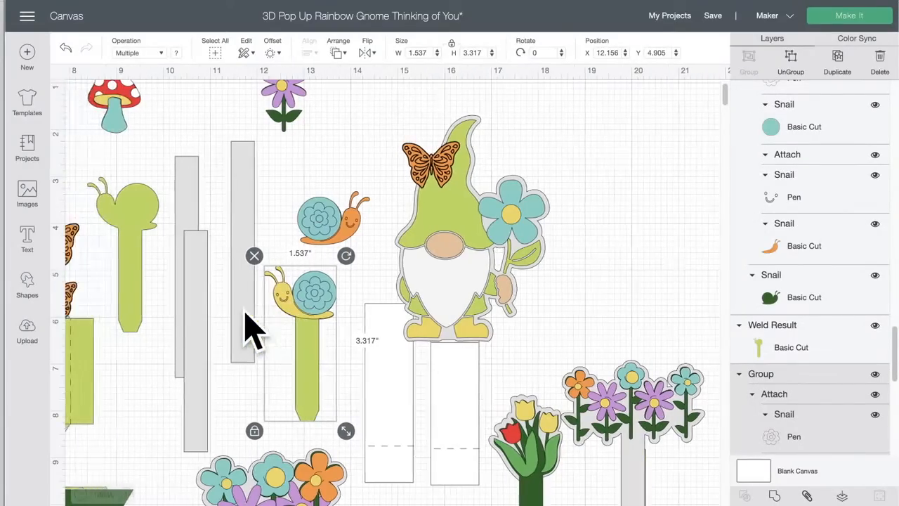
scroll(249, 327, up, 1)
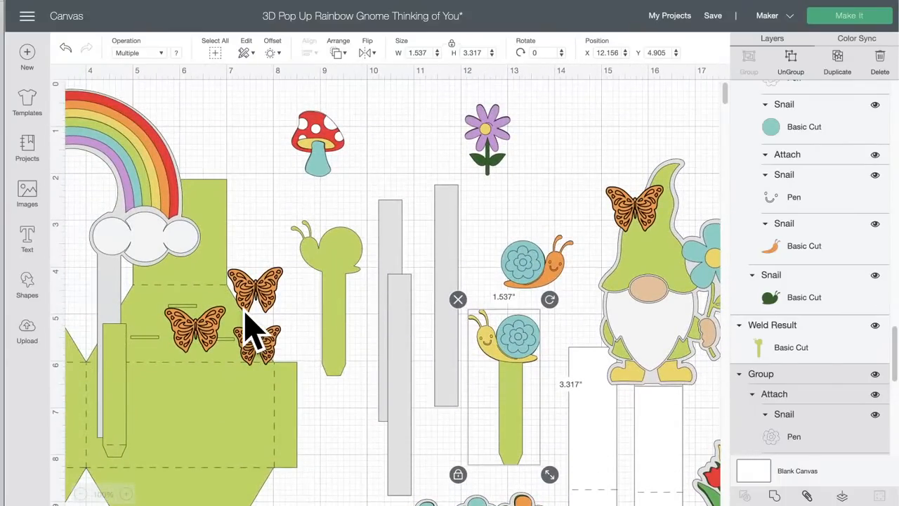
scroll(249, 327, down, 2)
drag(275, 230, 293, 193)
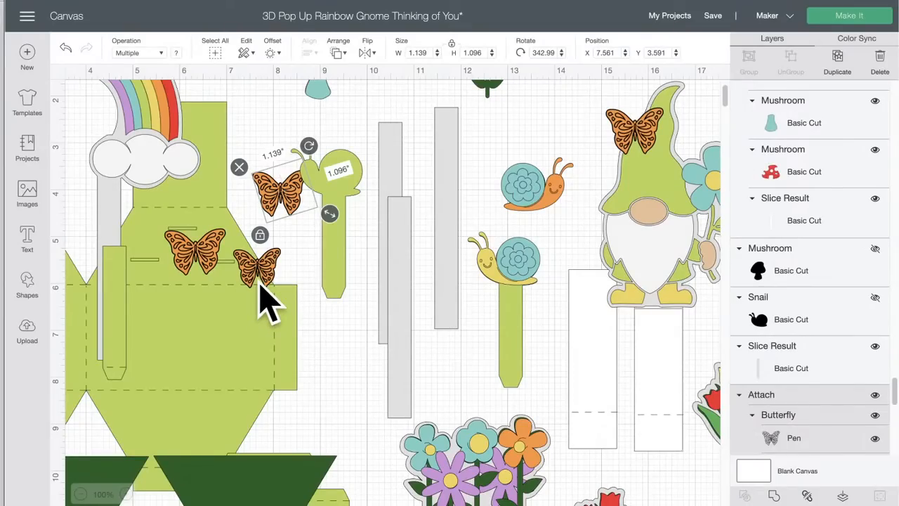
Step: Look over the rainbow and gnome pieces once more and send the project to mat preparation
scroll(320, 282, right, 10)
scroll(320, 283, up, 2)
scroll(317, 284, left, 13)
scroll(321, 302, left, 3)
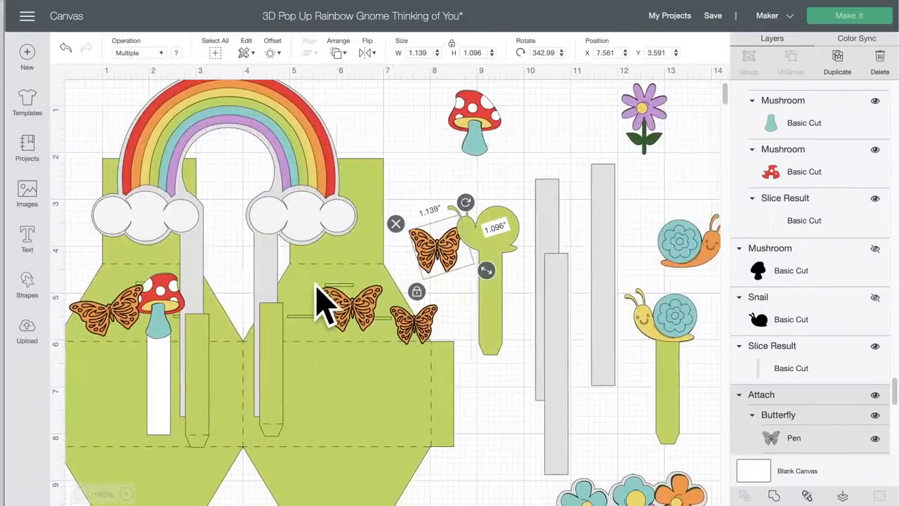
scroll(321, 301, right, 6)
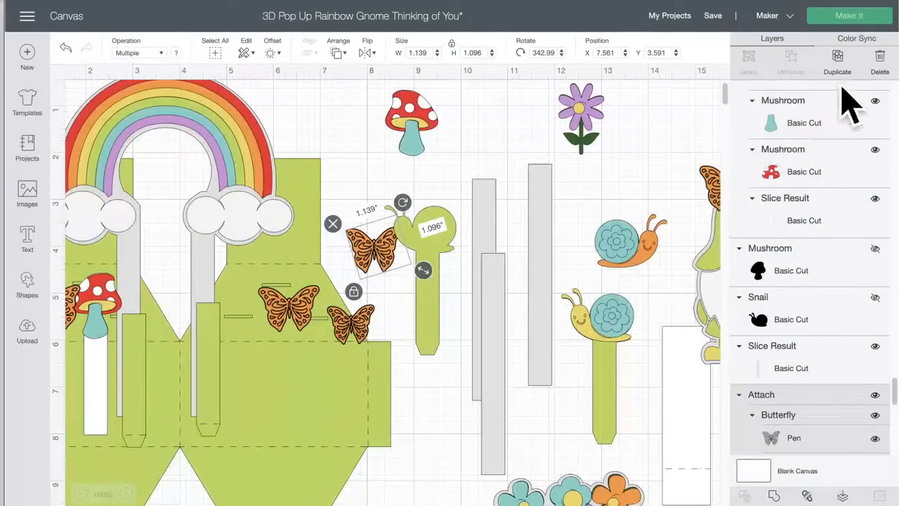
click(858, 17)
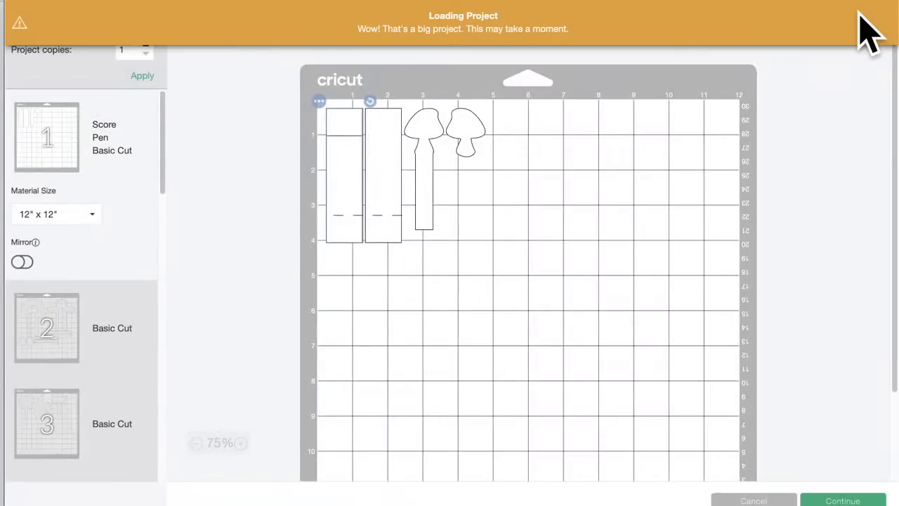
Step: On grey mat 2, rotate the uppermost horizontal strip upright and place it inside the smaller arch, between its legs
scroll(156, 260, down, 5)
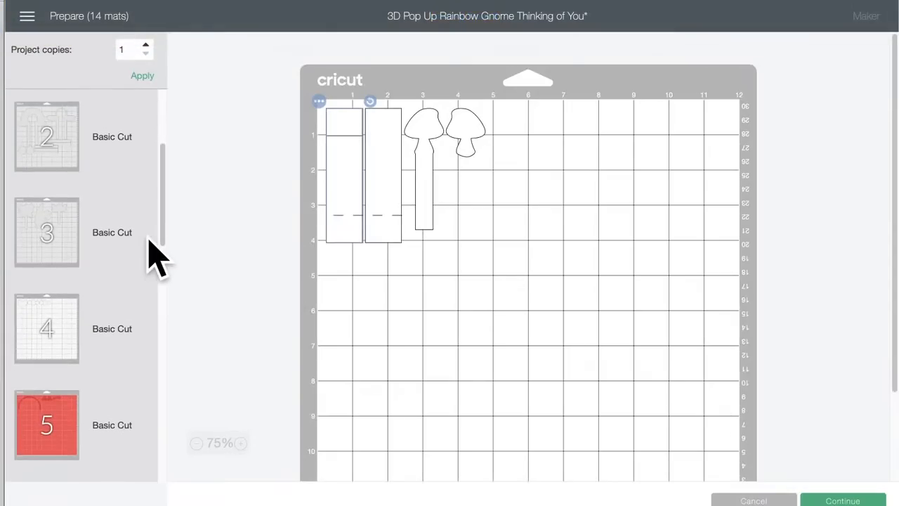
click(59, 228)
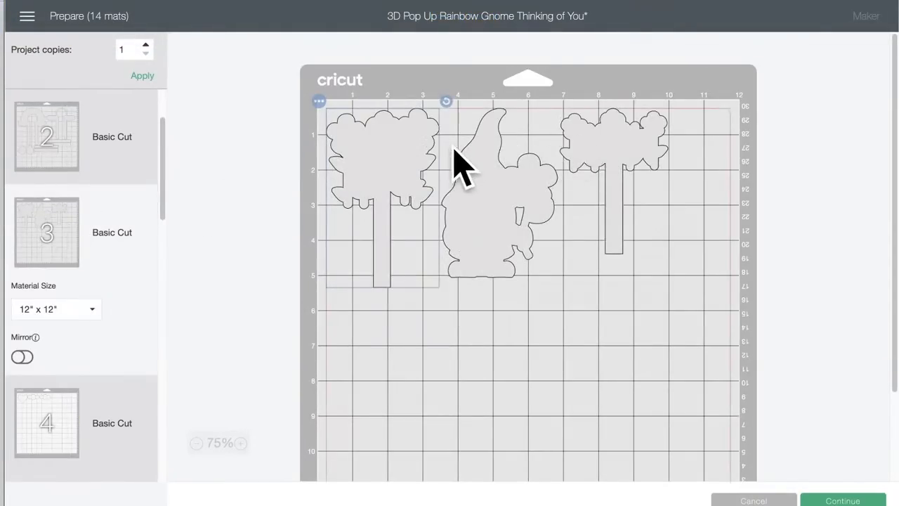
click(70, 149)
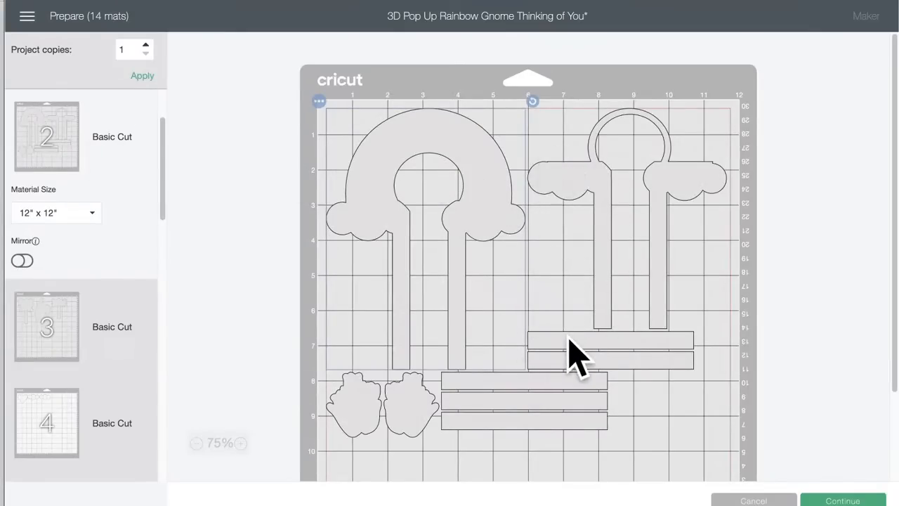
drag(570, 344, 538, 311)
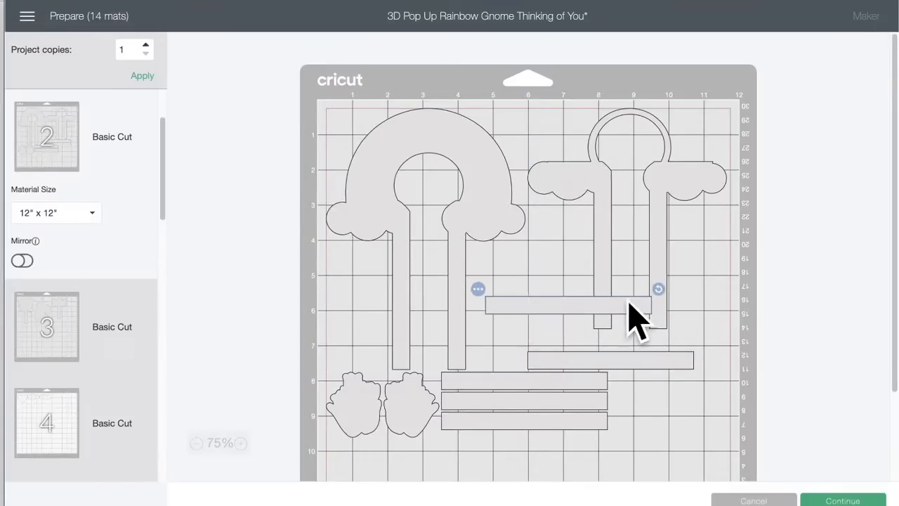
drag(659, 296, 555, 207)
drag(568, 247, 626, 168)
Step: Rotate the strip below the smaller arch upright and place it inside the larger rainbow backing, between its legs
click(602, 359)
drag(702, 345, 599, 271)
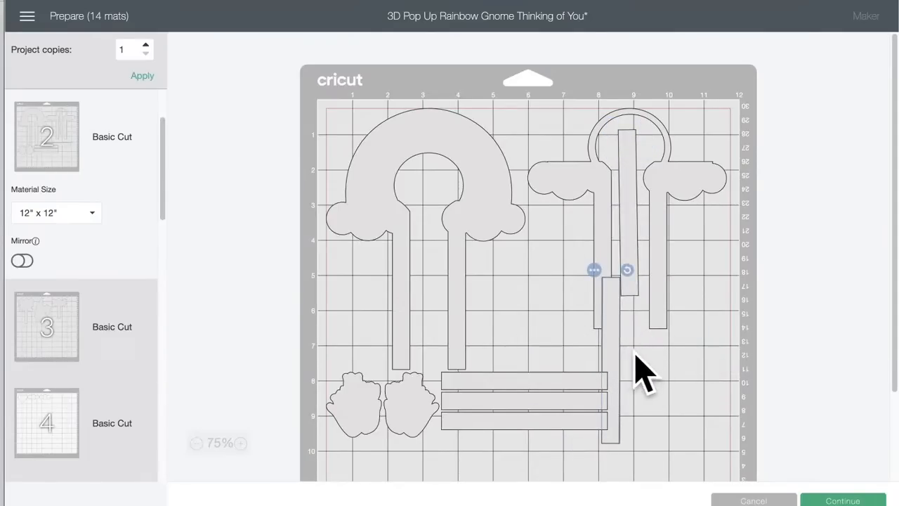
drag(616, 365, 433, 258)
Step: Rotate two more horizontal strips upright and place them side by side in the gap between the two arch pieces
drag(517, 394, 563, 376)
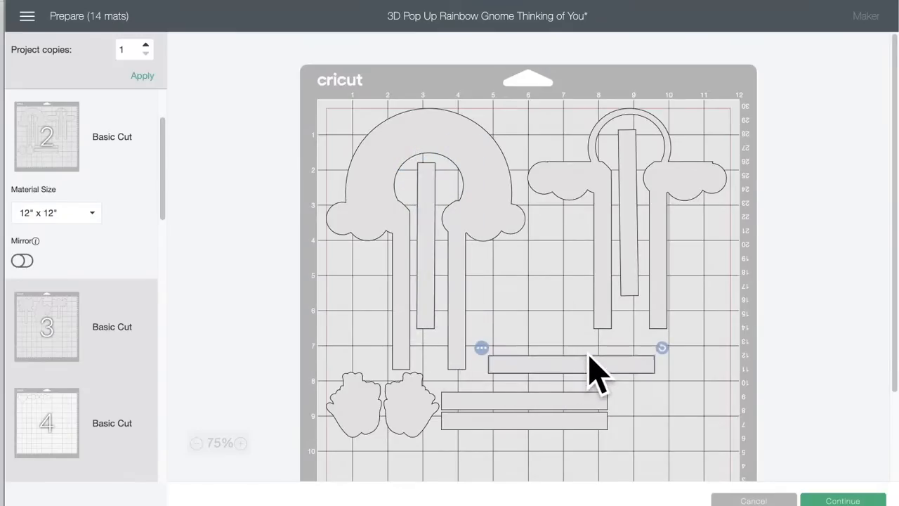
drag(662, 349, 555, 273)
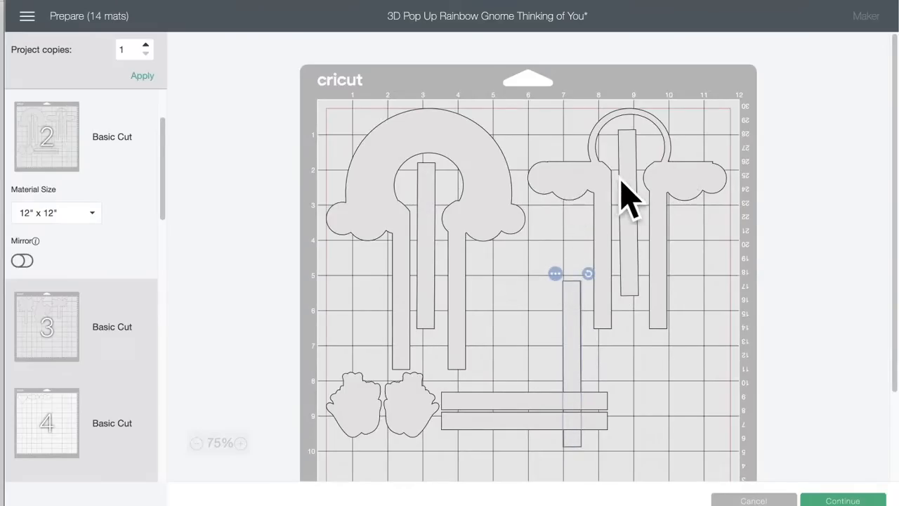
drag(561, 320, 570, 246)
click(513, 404)
drag(612, 384, 548, 260)
Step: Stack the two tulip backing pieces under the larger rainbow's left cloud, beside its left leg
drag(406, 394, 413, 399)
drag(348, 400, 350, 405)
drag(408, 407, 361, 284)
drag(414, 413, 350, 351)
Step: Rotate the last horizontal strip upright and place it under the smaller arch's right cloud, beside its right leg
click(541, 421)
drag(613, 402, 504, 341)
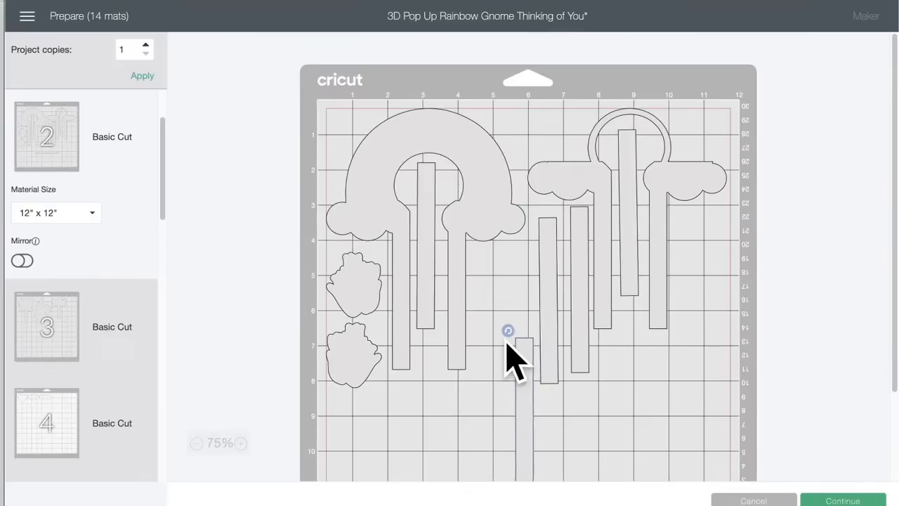
drag(524, 402, 687, 276)
Step: Move the large flower cluster backing from mat 3 onto grey mat 2
click(28, 331)
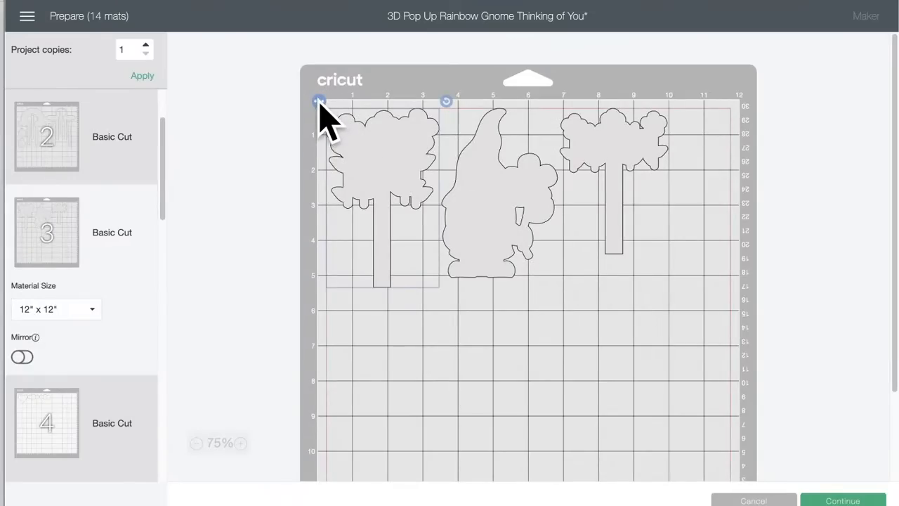
click(319, 101)
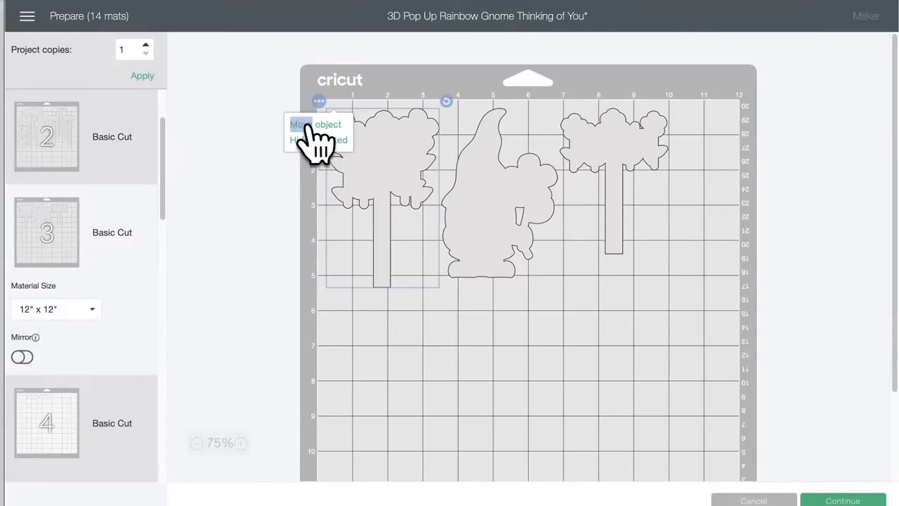
double_click(322, 127)
click(322, 126)
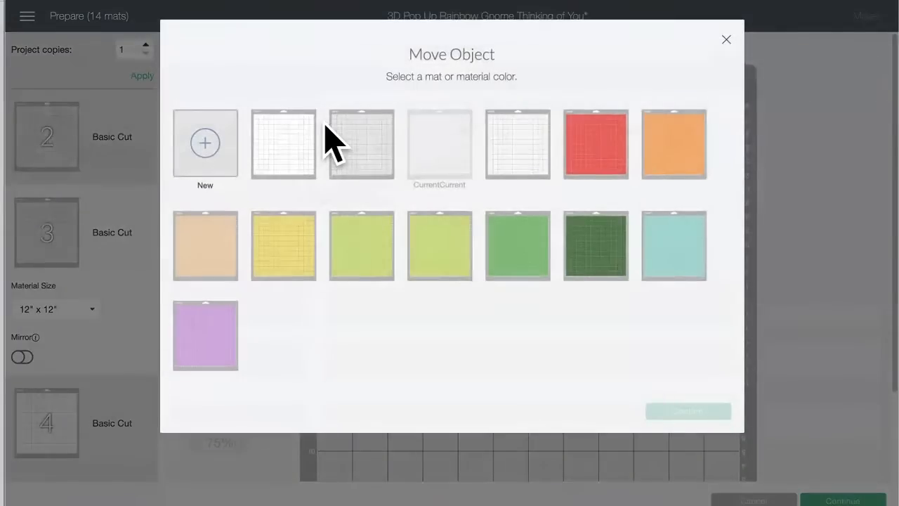
click(371, 156)
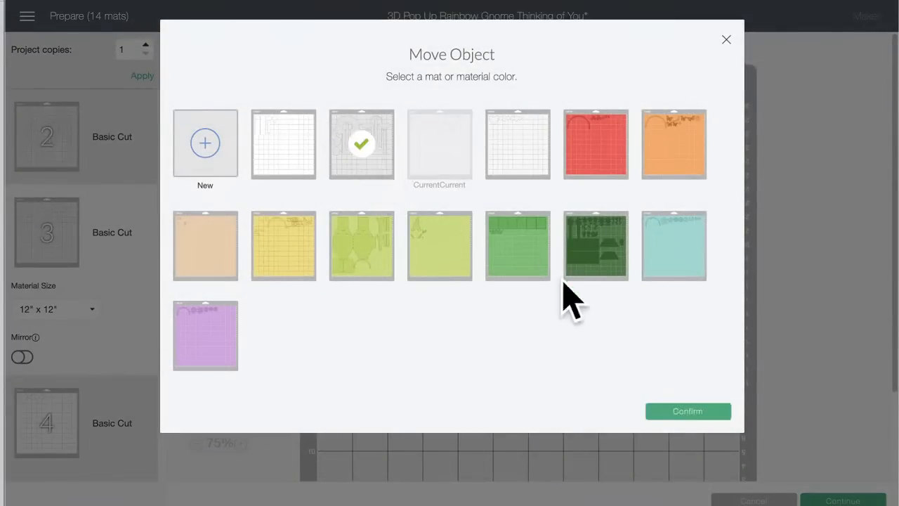
click(685, 414)
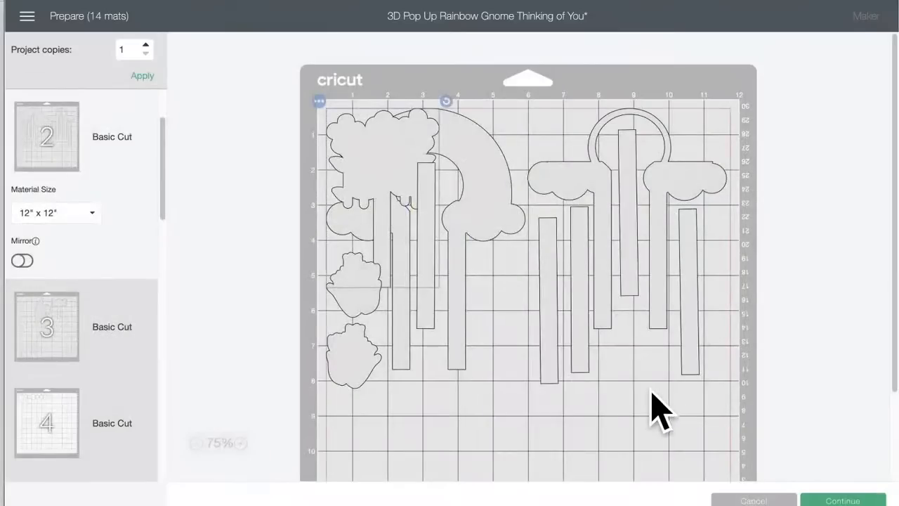
Step: Turn the flower cluster backing upside down and fit it in mat 2's lower right area, with its stem between the strips
drag(367, 161, 512, 372)
drag(567, 312, 483, 446)
scroll(539, 425, down, 3)
drag(521, 349, 647, 357)
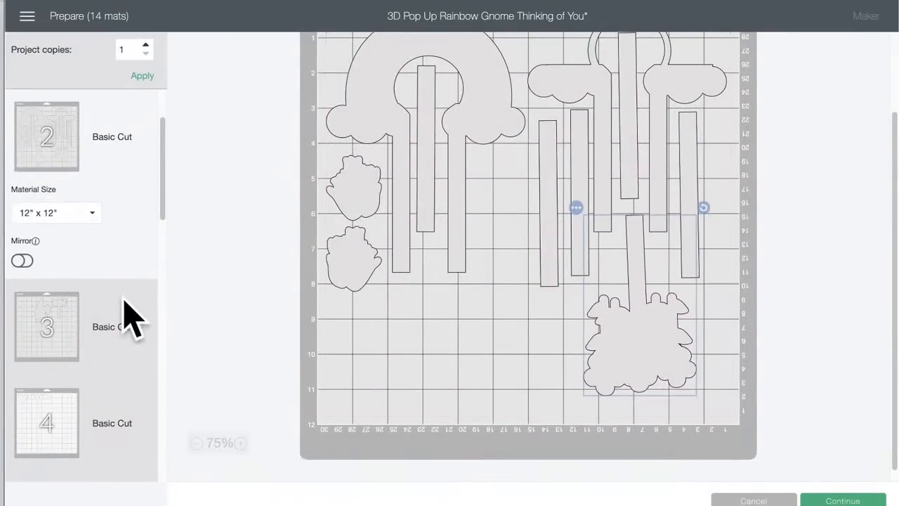
Step: Check the pieces left on mat 3, and on red mat 5 nest the mushroom caps and small tulips inside the rainbow arch
click(35, 331)
scroll(574, 190, up, 3)
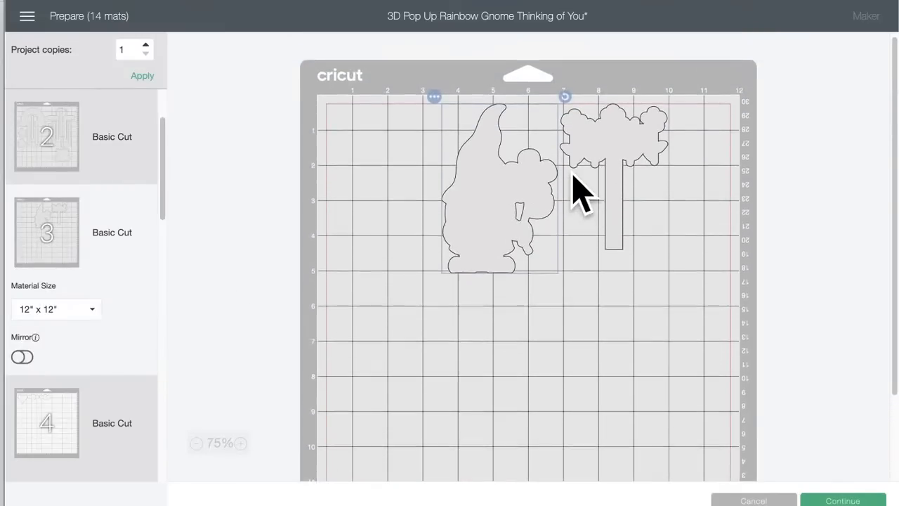
scroll(24, 323, down, 5)
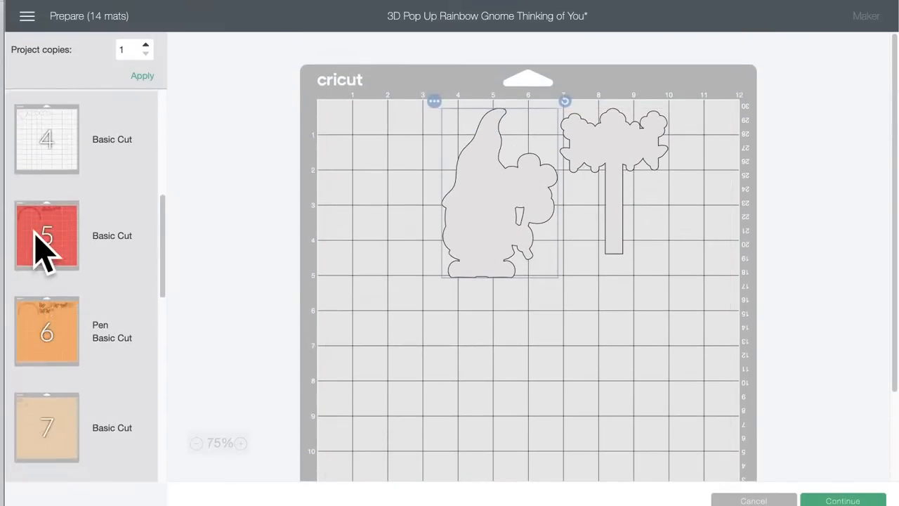
click(42, 235)
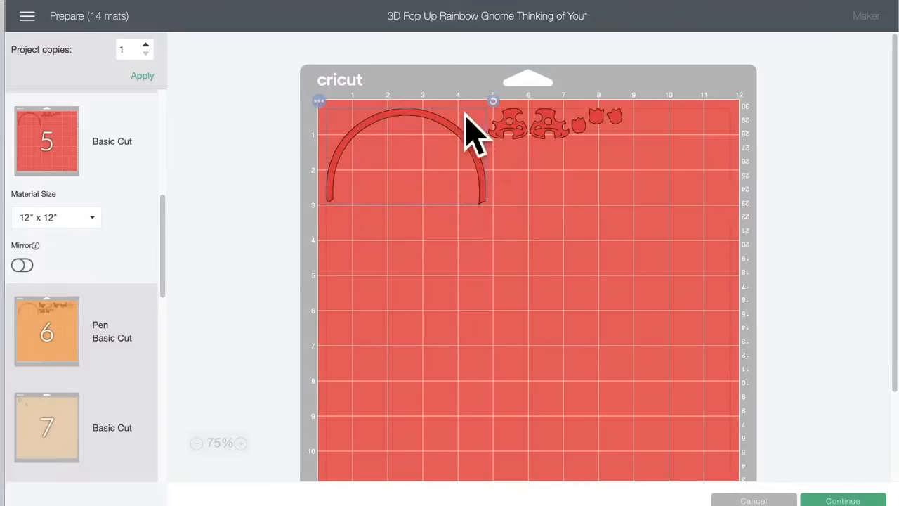
drag(513, 127, 399, 139)
drag(535, 125, 442, 174)
drag(578, 127, 357, 160)
drag(616, 117, 395, 177)
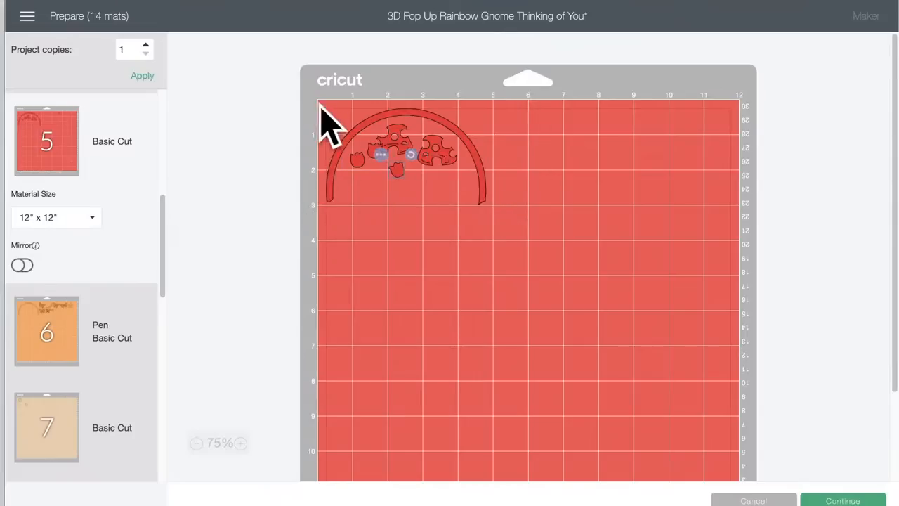
Step: On orange mat 6, nest three butterflies and the snail body inside the rainbow arch
click(47, 330)
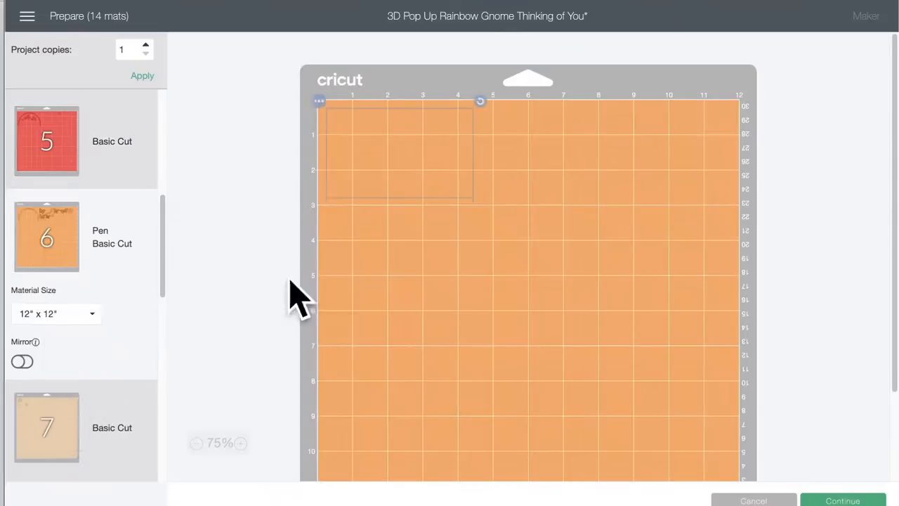
drag(500, 172, 402, 146)
drag(500, 130, 374, 181)
drag(550, 135, 429, 177)
drag(458, 139, 449, 173)
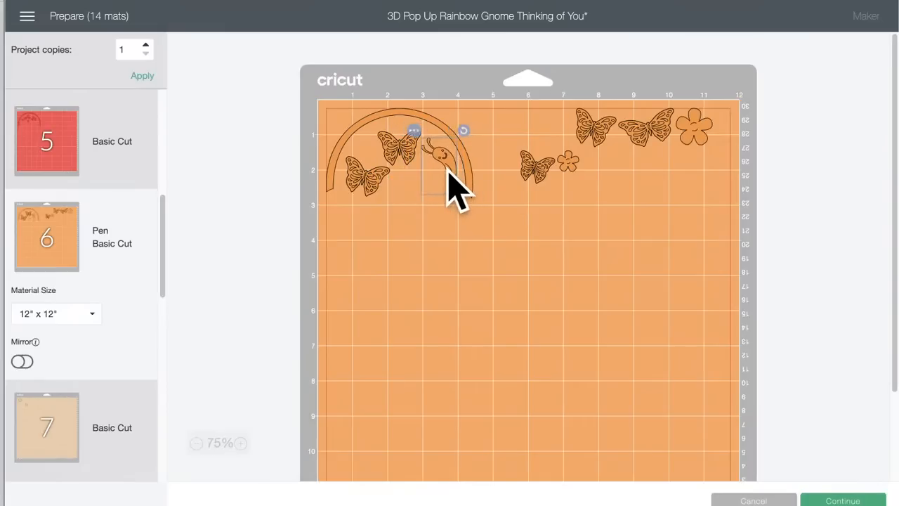
drag(559, 176, 423, 138)
drag(425, 178, 428, 174)
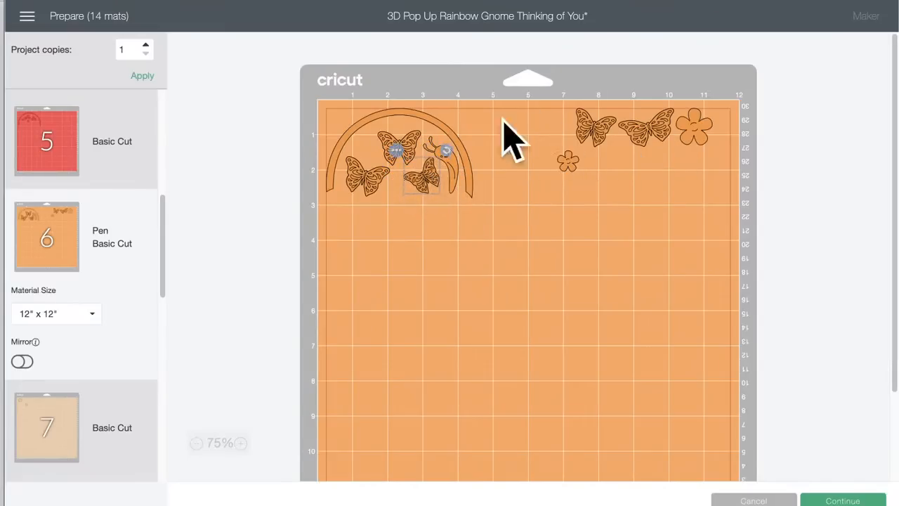
Step: Check how the pieces are laid out on yellow mat 8 and light green mat 10
scroll(120, 372, down, 3)
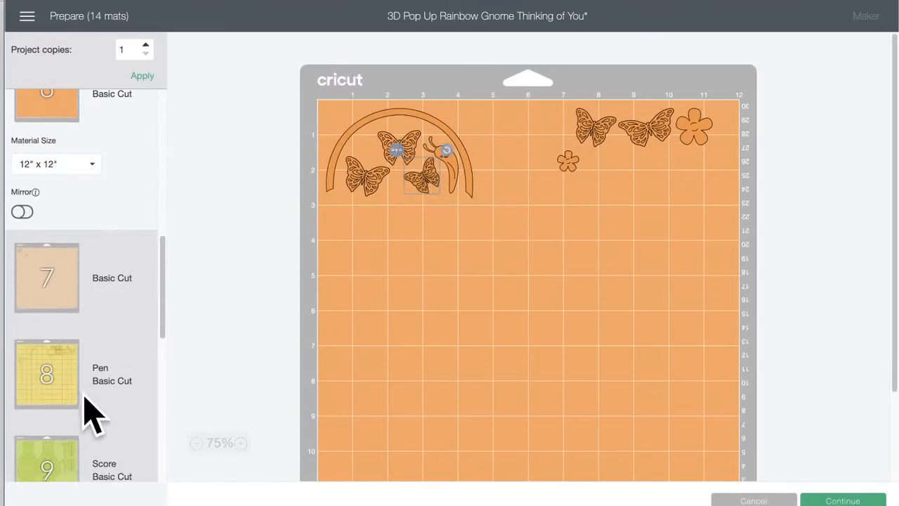
click(58, 296)
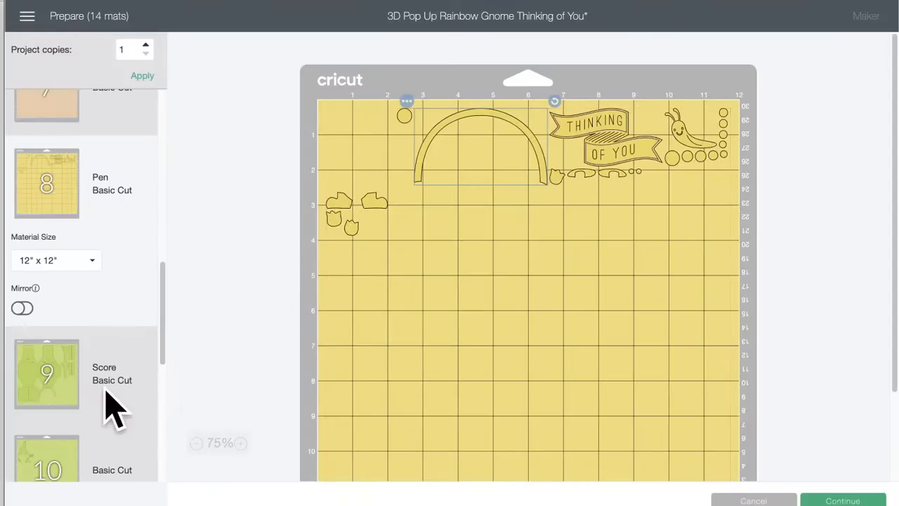
scroll(109, 407, down, 3)
scroll(113, 340, down, 2)
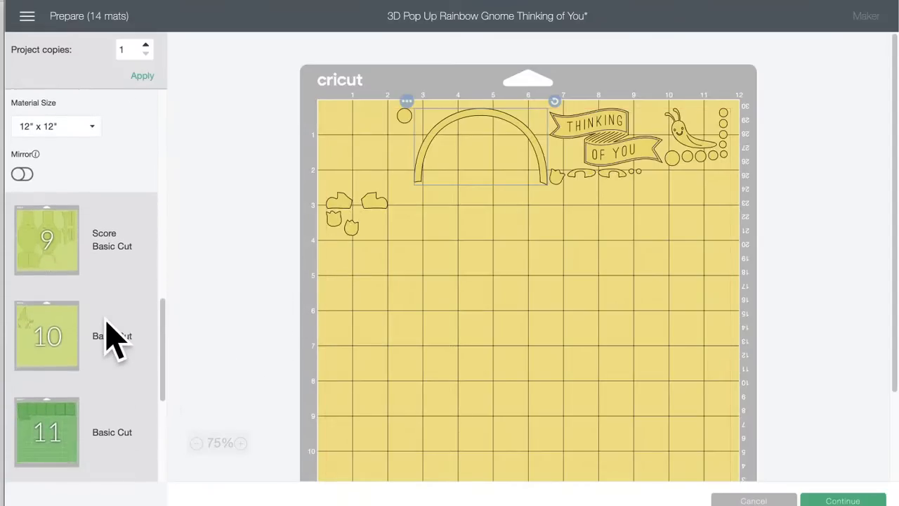
click(54, 265)
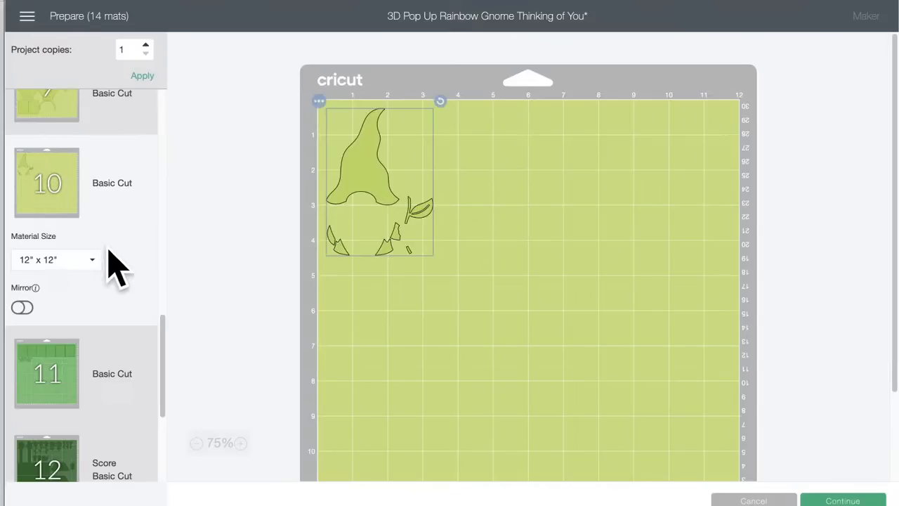
Step: On light green mat 9, turn the rainbow arch upside down and fit it around the bottom flap of the second box panel
scroll(110, 261, up, 3)
click(40, 184)
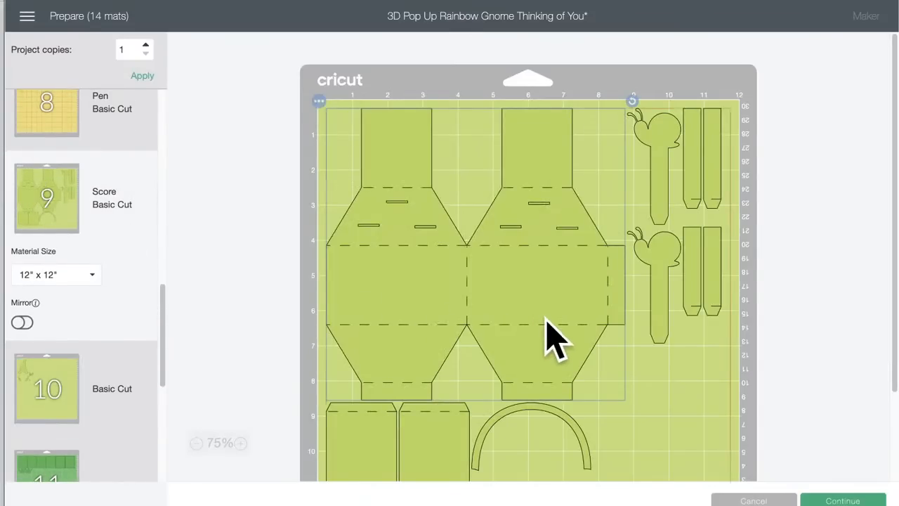
scroll(548, 337, down, 3)
click(583, 335)
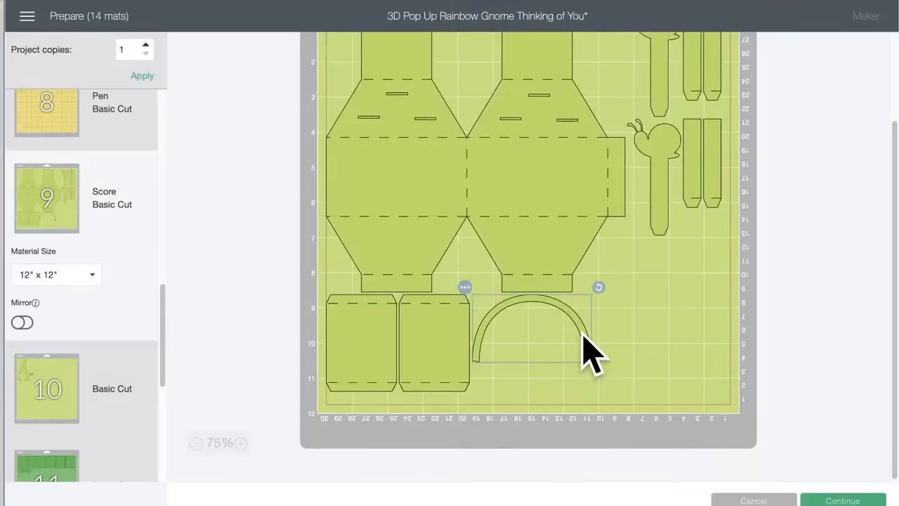
drag(596, 288, 529, 311)
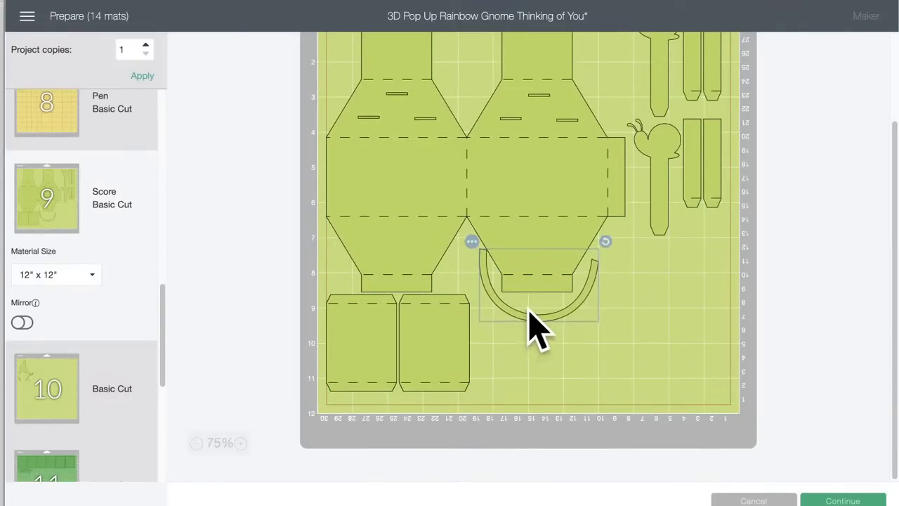
Step: Examine the gnome hat and leaf pieces on light green mat 10
click(47, 393)
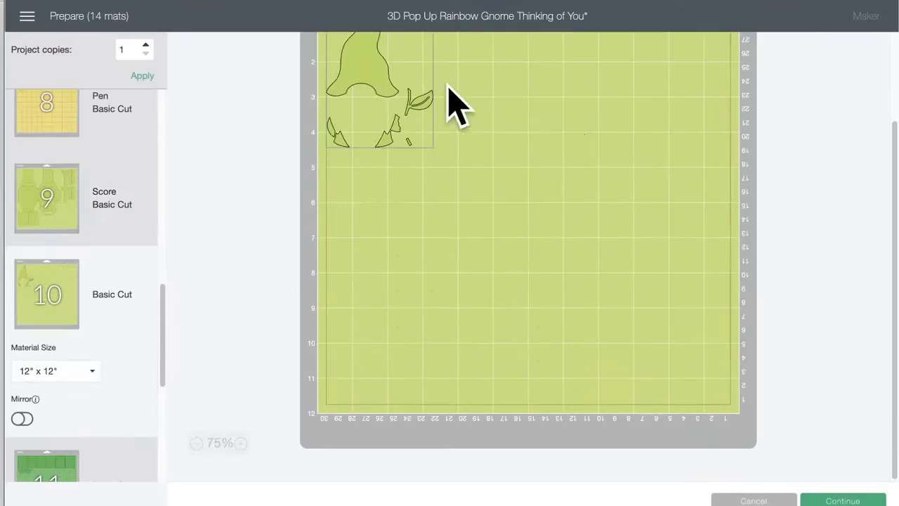
scroll(144, 378, down, 3)
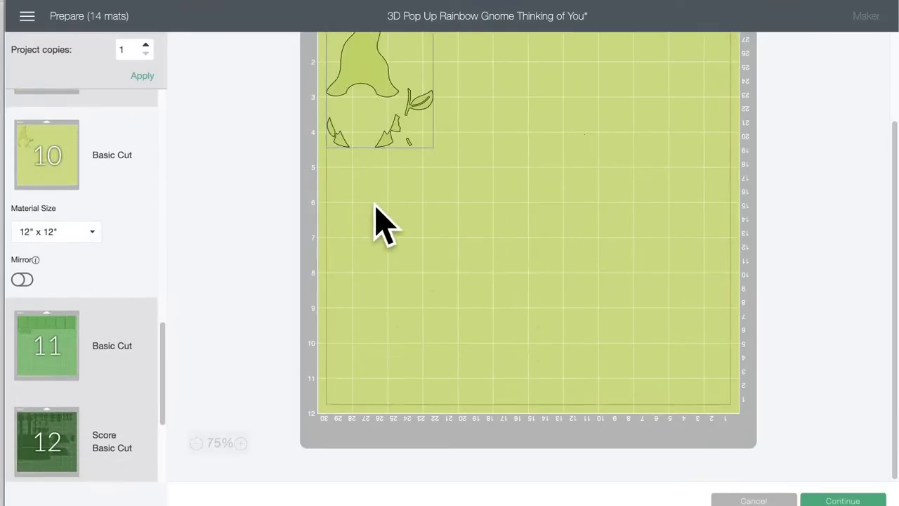
scroll(375, 205, up, 3)
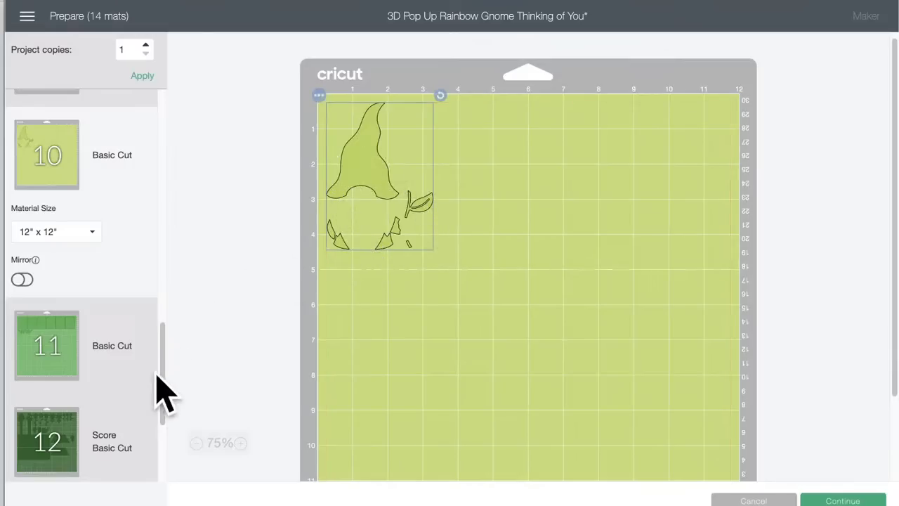
scroll(86, 418, down, 2)
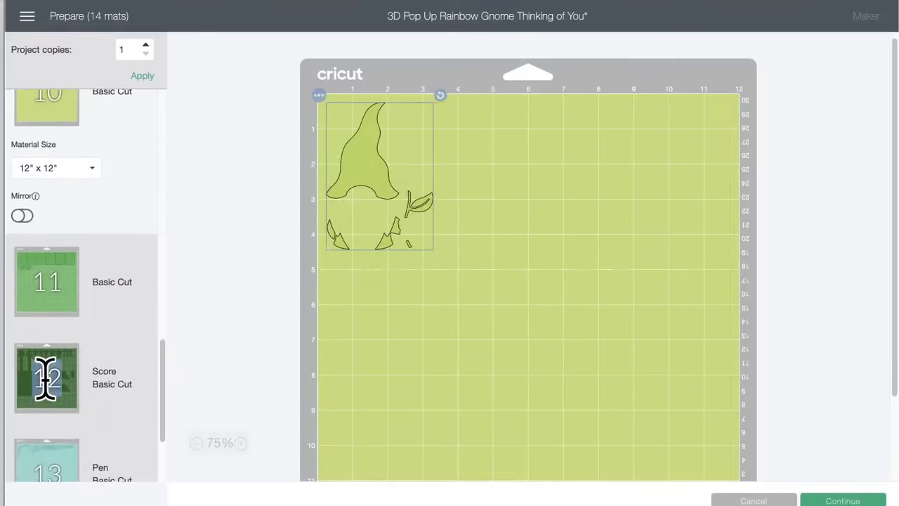
Step: On dark green mat 12, move both trapezoids up, stacking them closely beneath the large daisy flowers
click(58, 368)
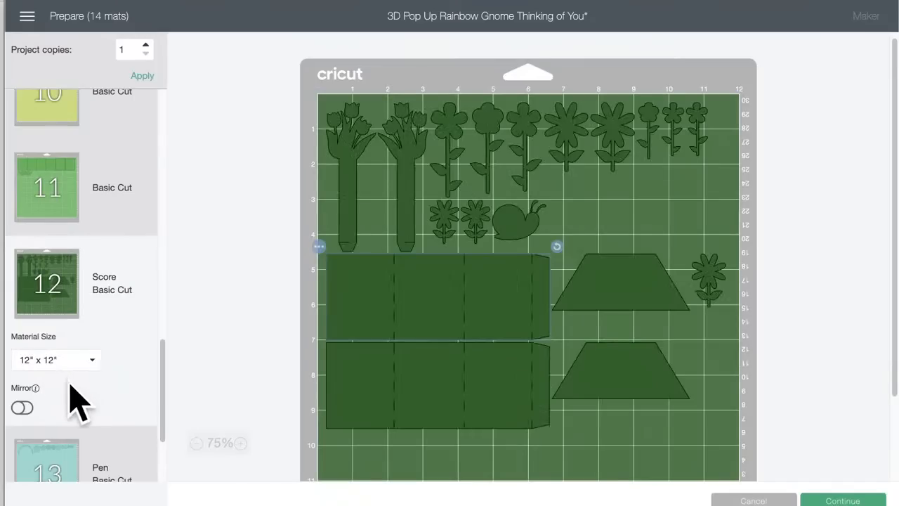
scroll(70, 390, down, 4)
drag(618, 299, 636, 215)
drag(625, 366, 628, 250)
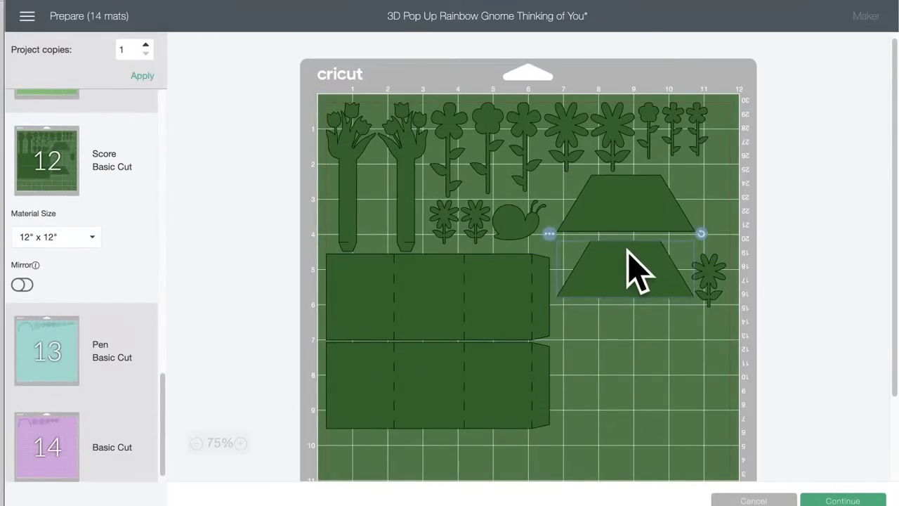
Step: On mat 12, tuck one daisy beside the upper trapezoid and another between the tulip stems, and shift the snail toward the remaining small daisy
drag(703, 278, 728, 185)
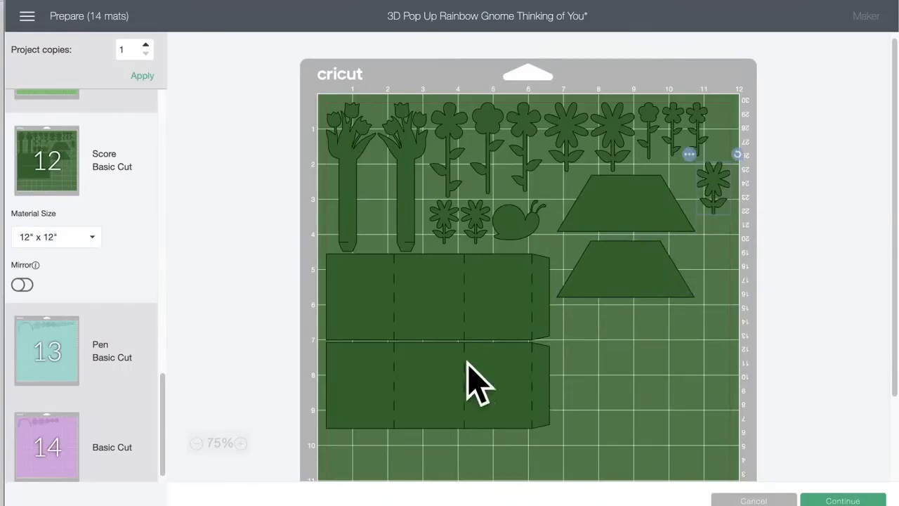
drag(476, 218, 377, 180)
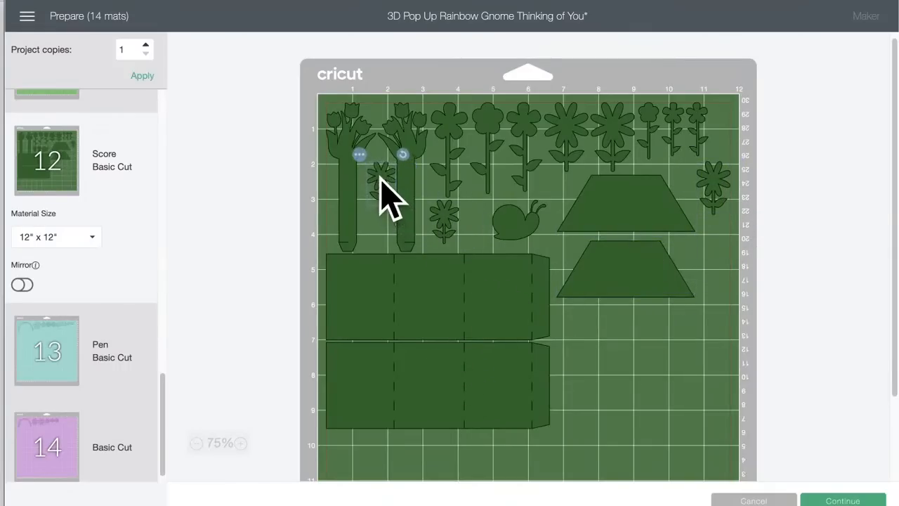
drag(510, 215, 483, 219)
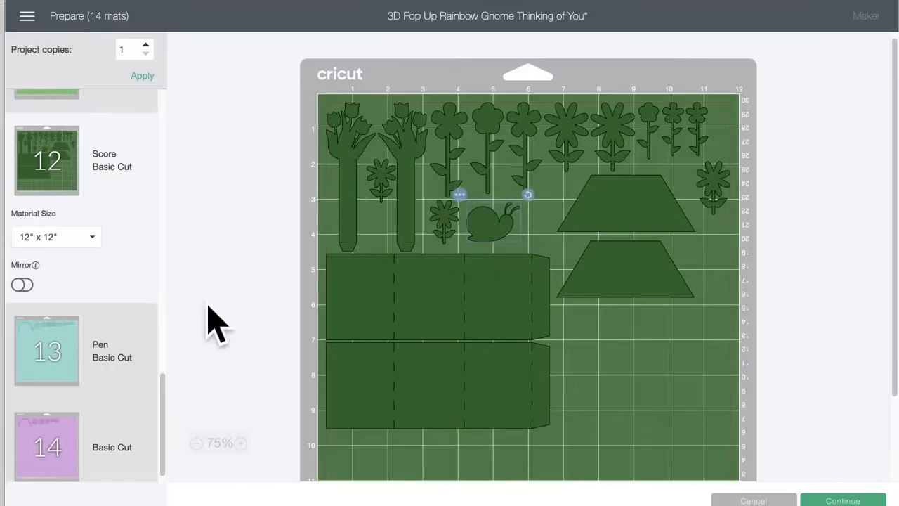
Step: Check the pieces on purple mat 14 and teal mat 13, and return to the start of the mat list
click(43, 430)
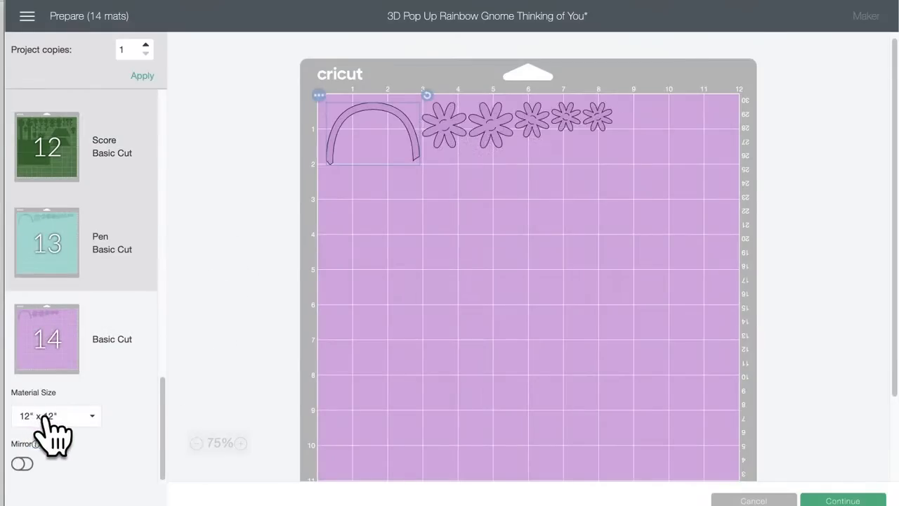
click(56, 228)
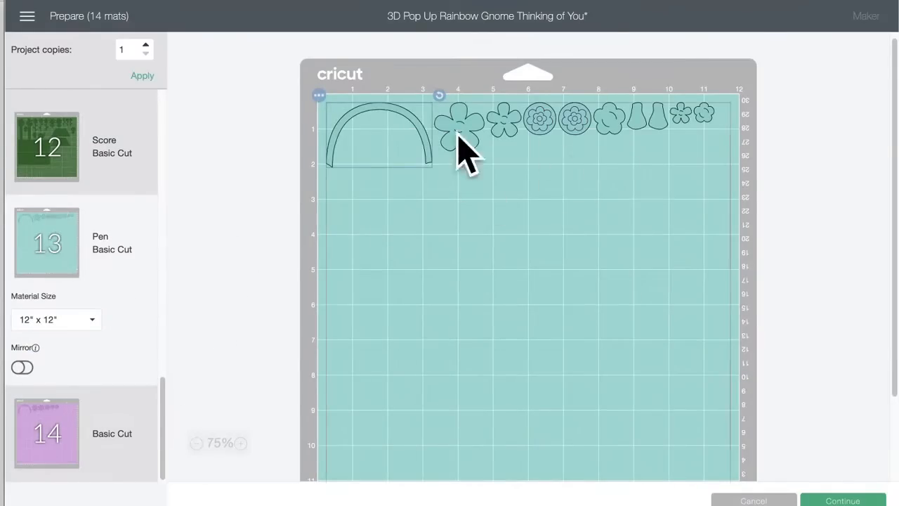
scroll(106, 235, up, 3)
scroll(102, 249, up, 10)
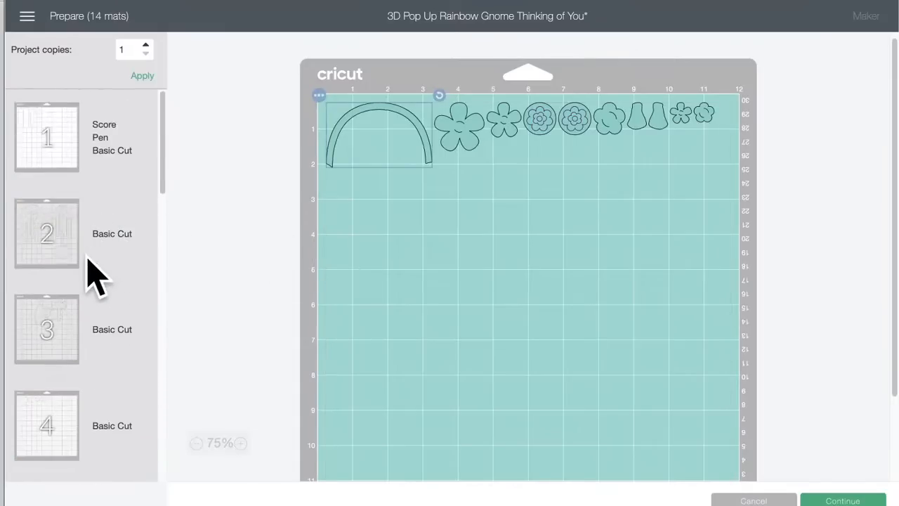
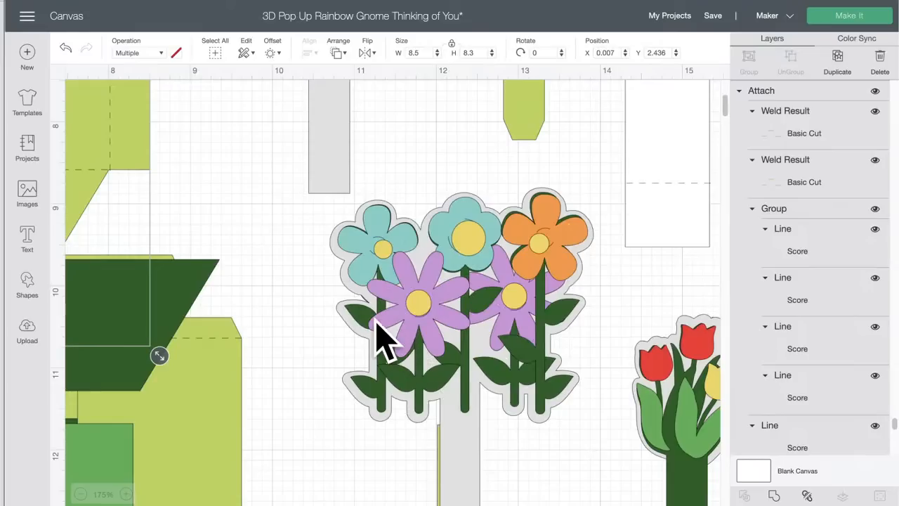
Step: Open the cutting mat preparation and examine the pieces on white and gray mats 4, 3, 2 and 1
scroll(382, 331, right, 3)
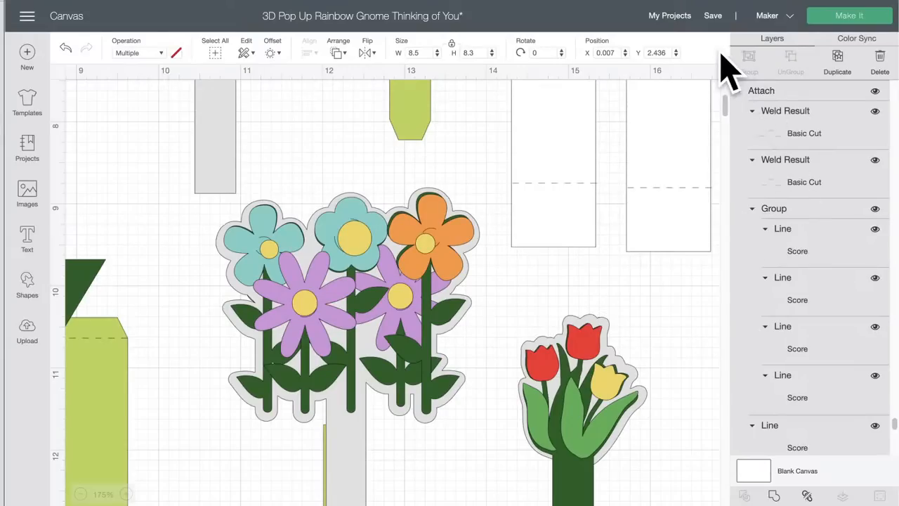
click(845, 20)
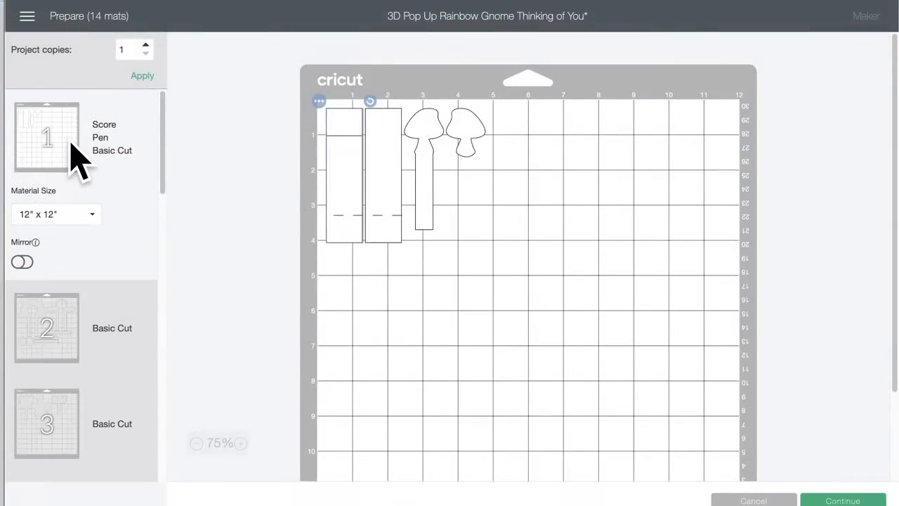
scroll(103, 176, down, 1)
scroll(103, 175, down, 2)
scroll(105, 189, up, 3)
scroll(104, 188, down, 7)
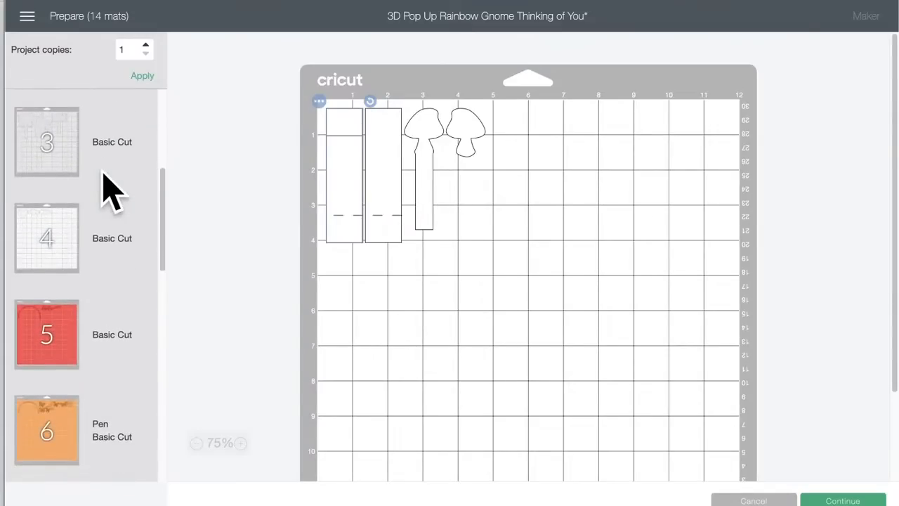
click(58, 255)
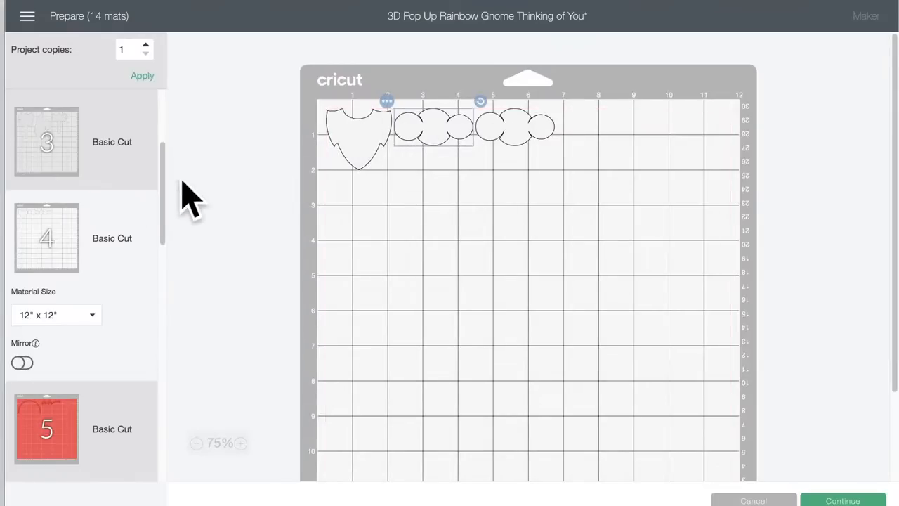
scroll(90, 211, up, 5)
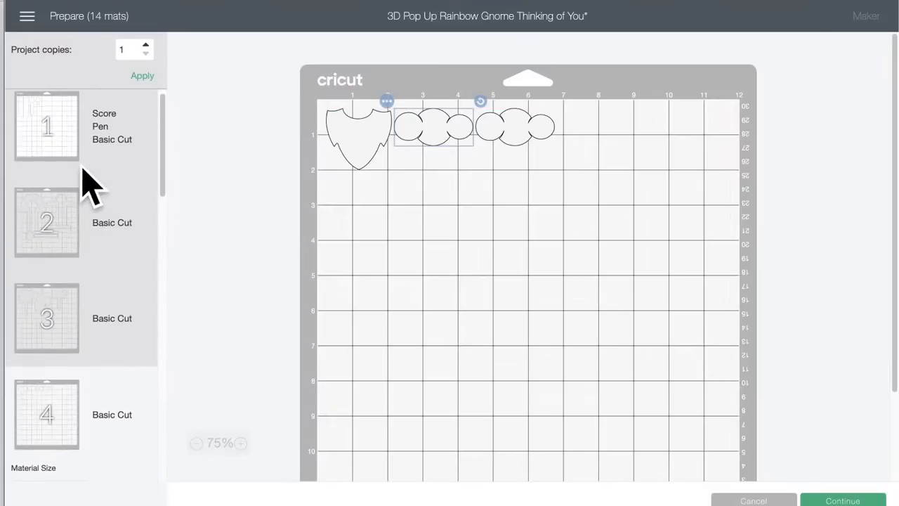
click(51, 309)
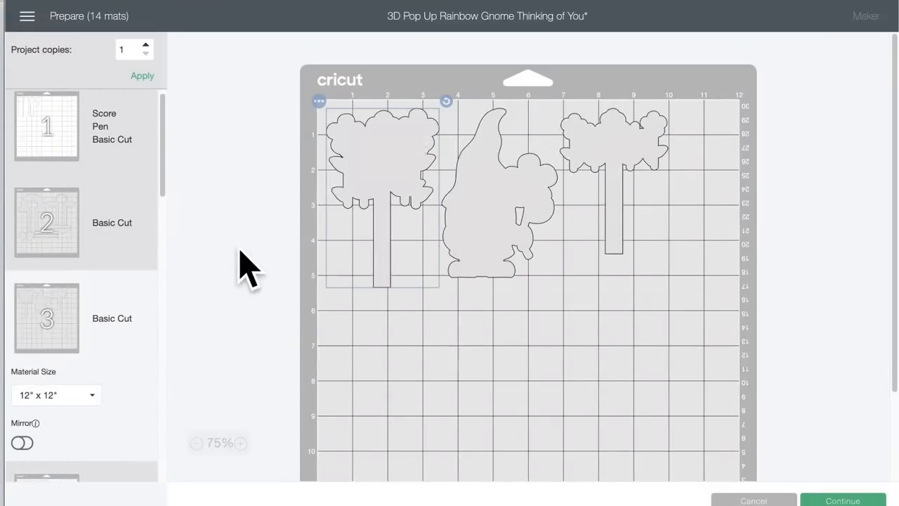
click(41, 211)
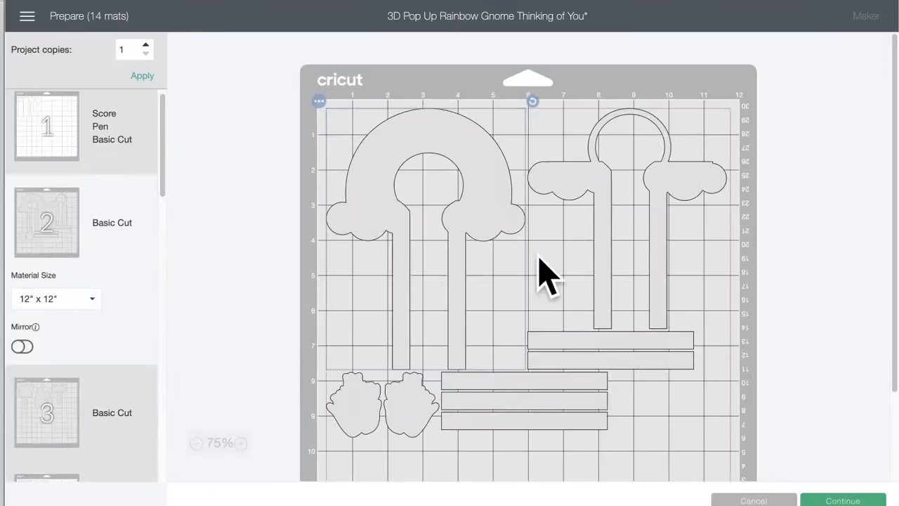
scroll(78, 255, down, 1)
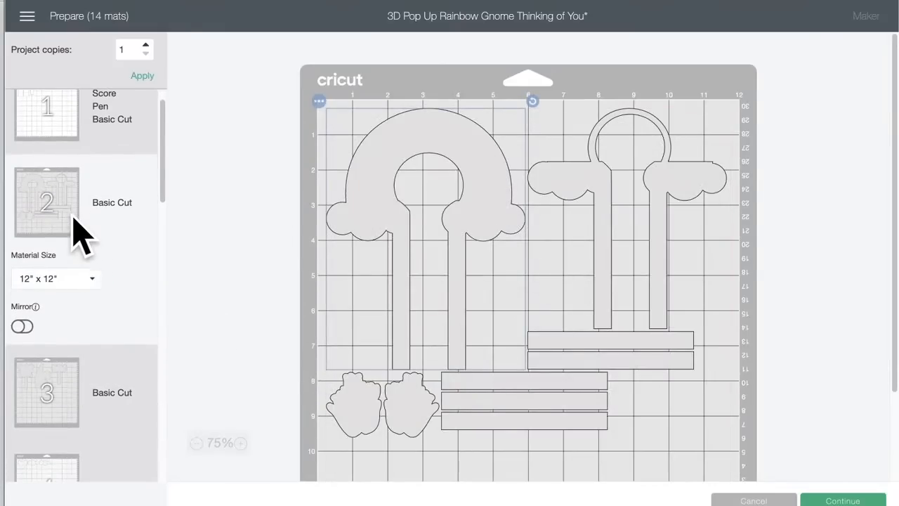
click(56, 130)
Step: Review the pieces on mats 2 and 4, red mat 5, orange mat 6 and tan mat 7
scroll(74, 267, down, 10)
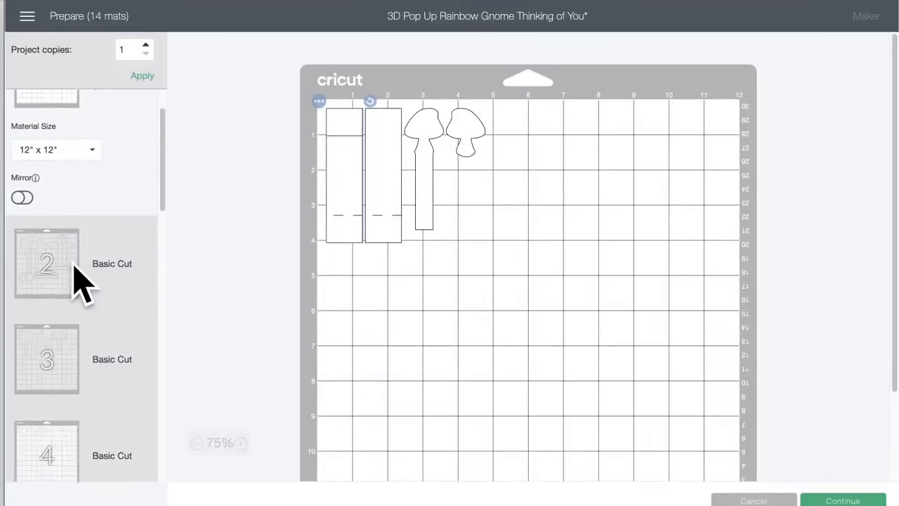
click(69, 269)
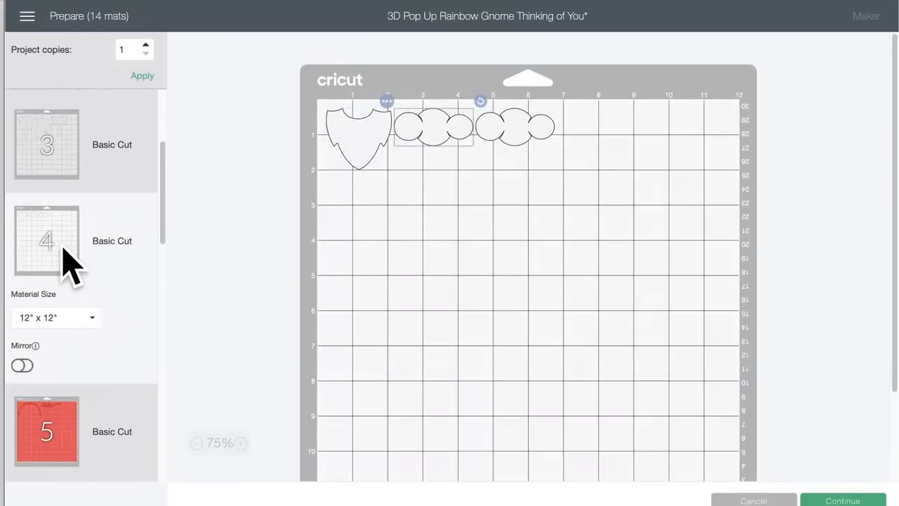
scroll(21, 259, down, 4)
click(74, 299)
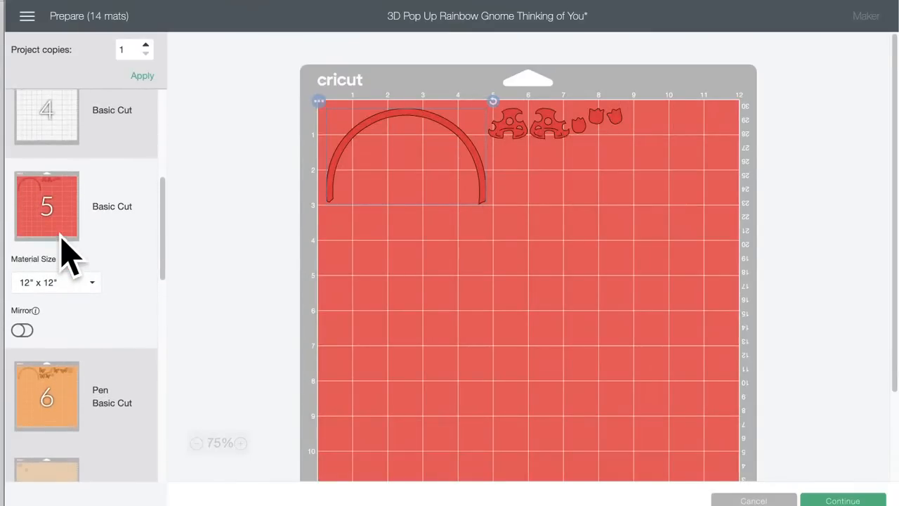
scroll(66, 257, down, 3)
click(61, 236)
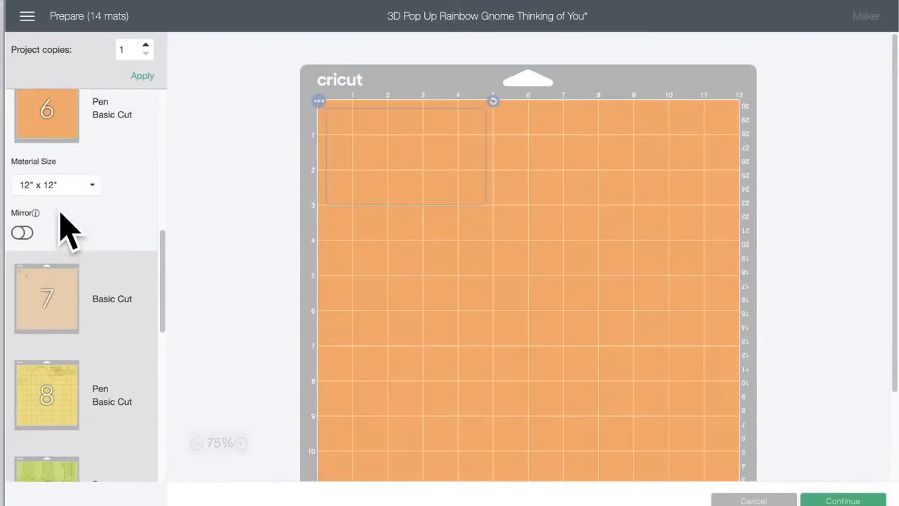
scroll(70, 256, down, 3)
click(74, 245)
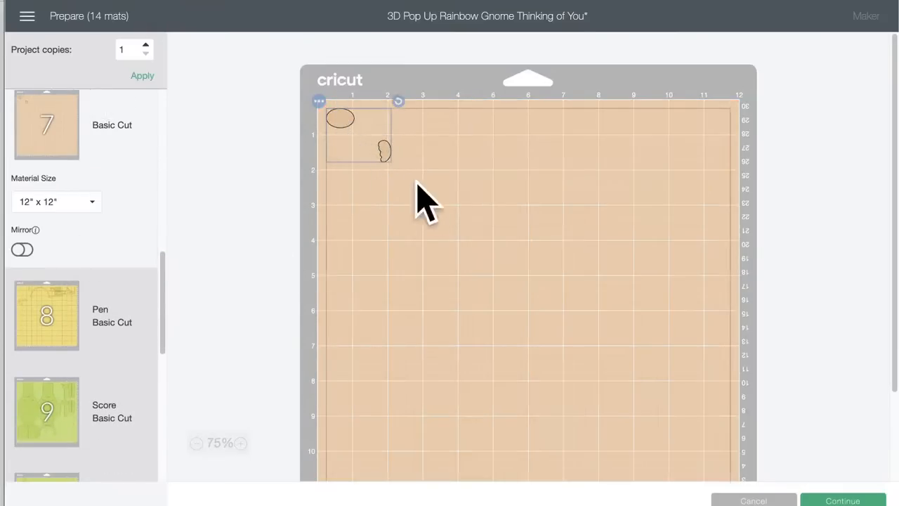
Step: Examine yellow mat 8 and light green mats 9 and 10, and check the box pieces on mat 9 again
click(61, 337)
scroll(59, 309, down, 3)
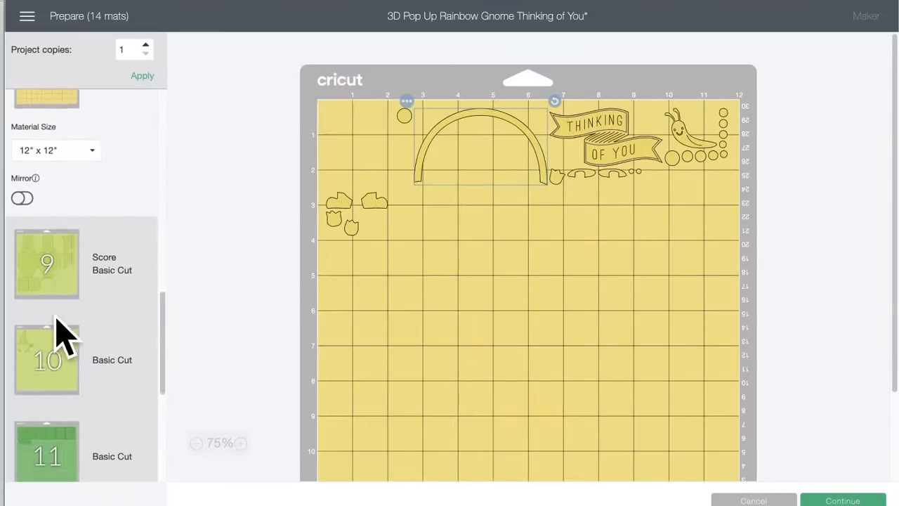
click(62, 284)
scroll(59, 277, down, 2)
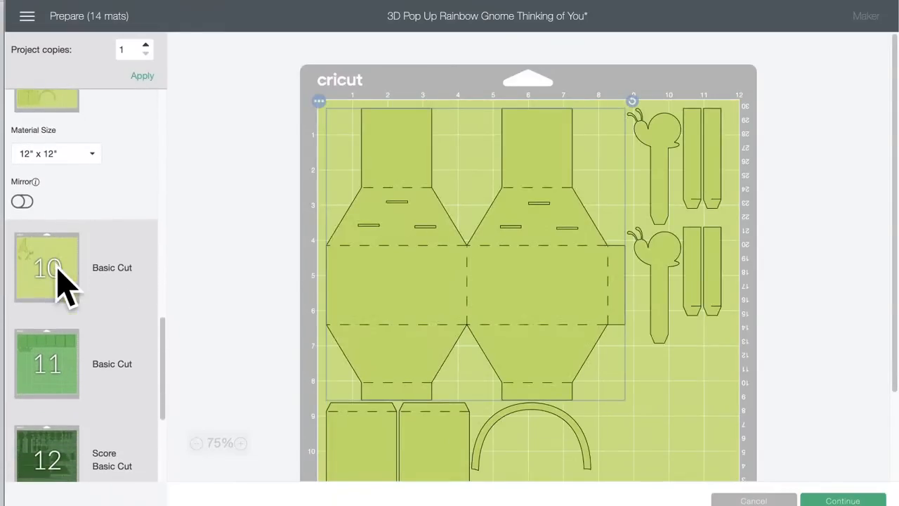
click(56, 267)
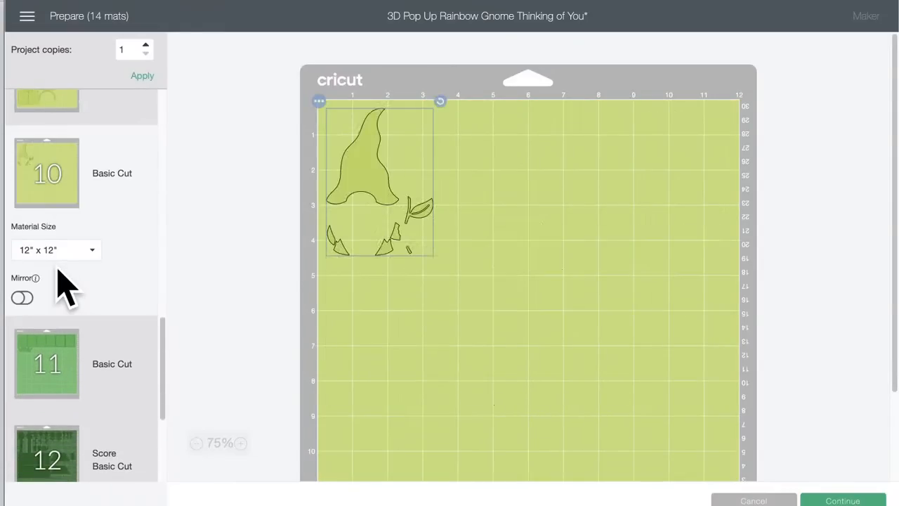
click(50, 113)
scroll(562, 362, down, 2)
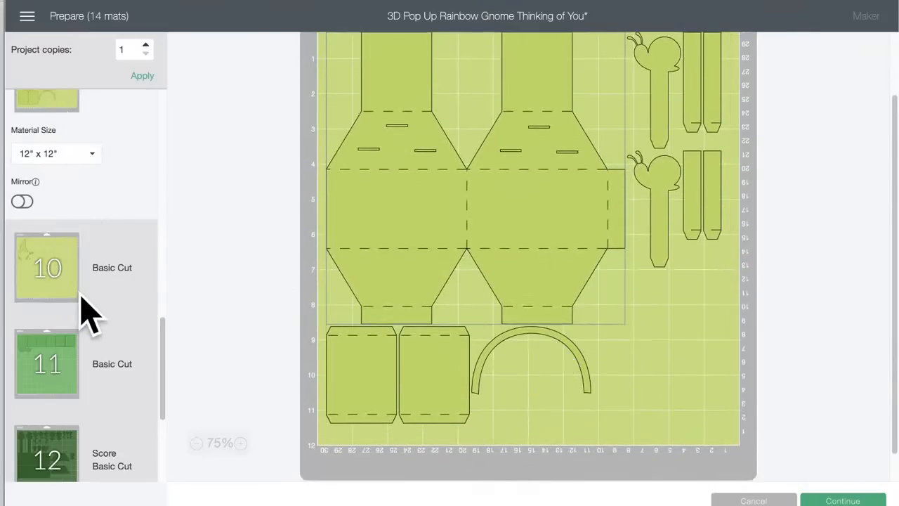
Step: Review the pieces on green mat 11, dark green mat 12, teal mat 13 and purple mat 14
scroll(89, 313, down, 3)
click(61, 252)
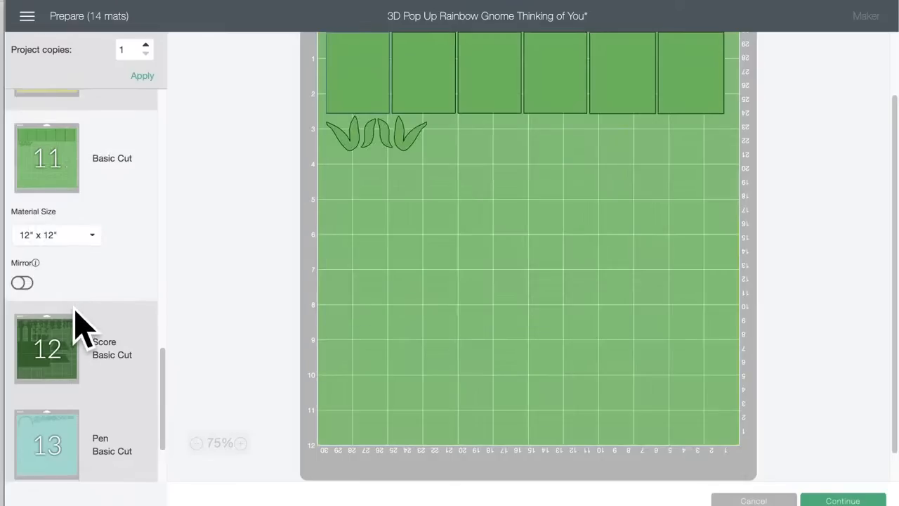
scroll(476, 296, up, 2)
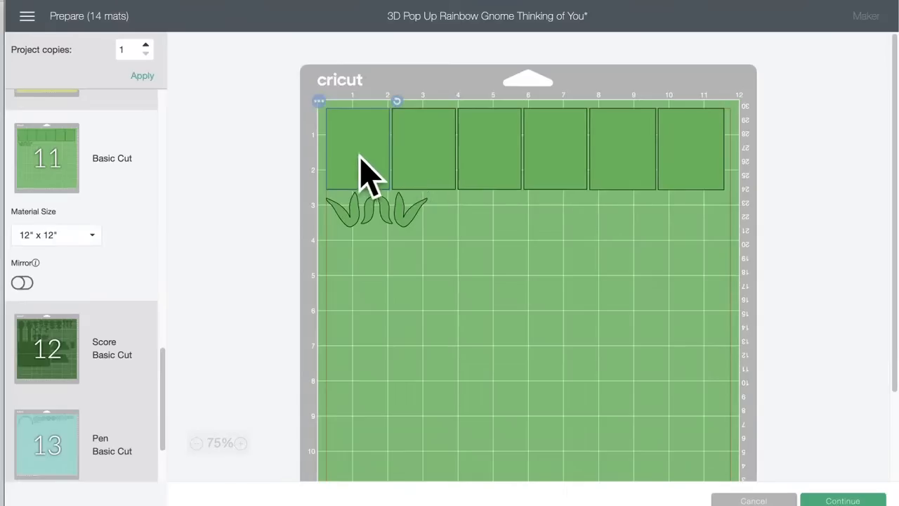
scroll(46, 334, down, 1)
click(47, 320)
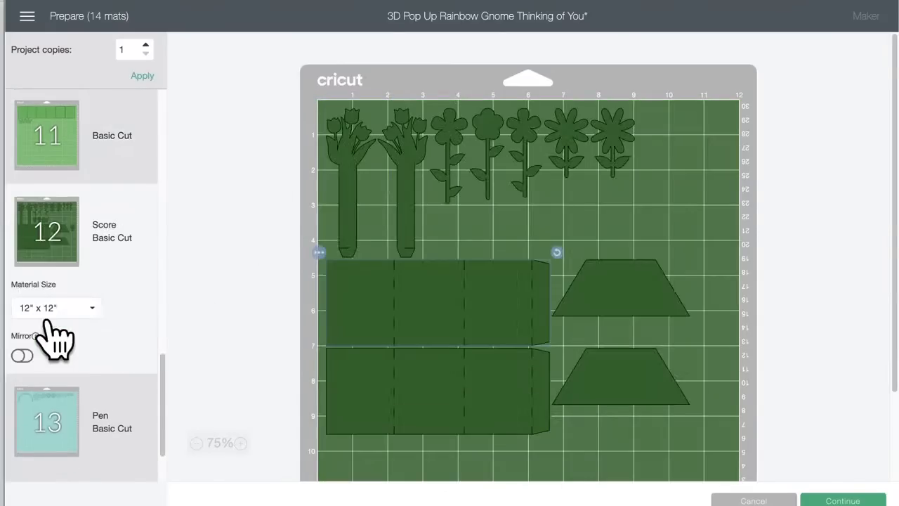
scroll(50, 337, down, 3)
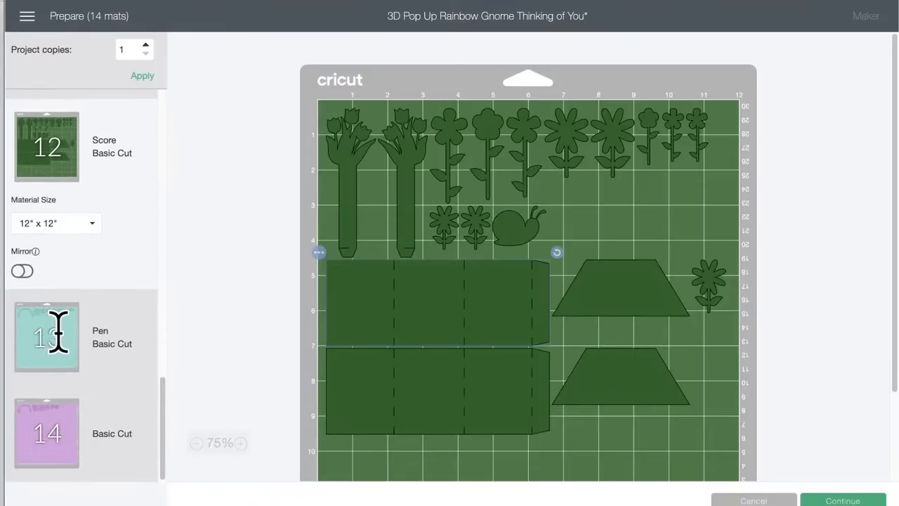
click(61, 331)
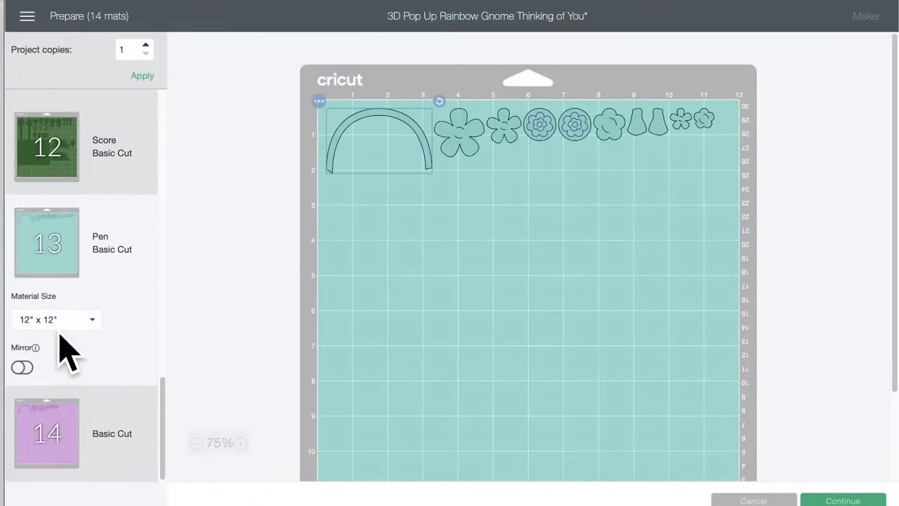
click(56, 429)
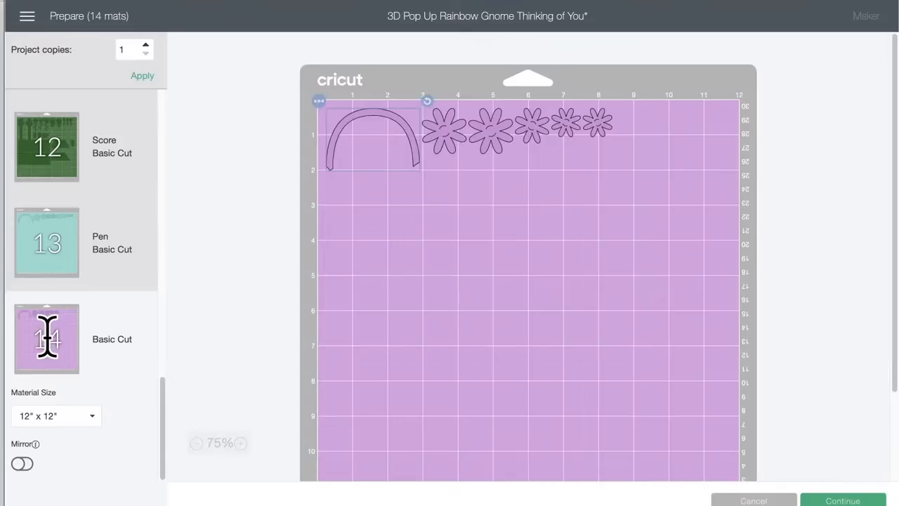
Step: Leave the mat preparation without cutting and return to the large flower cluster on the canvas
scroll(47, 337, up, 2)
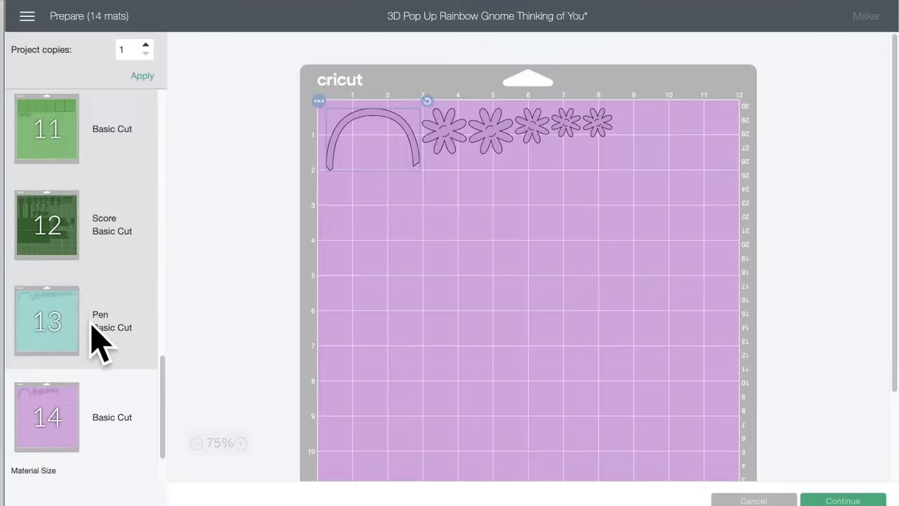
click(758, 500)
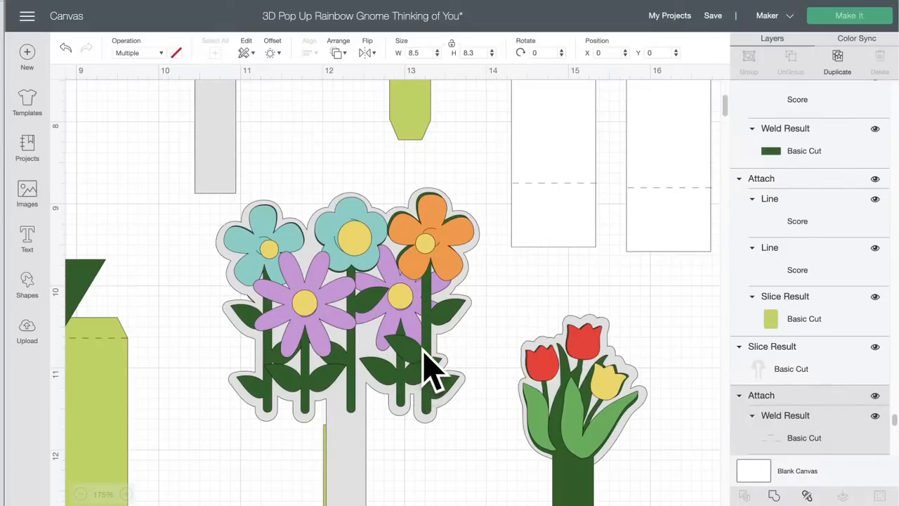
scroll(402, 342, up, 3)
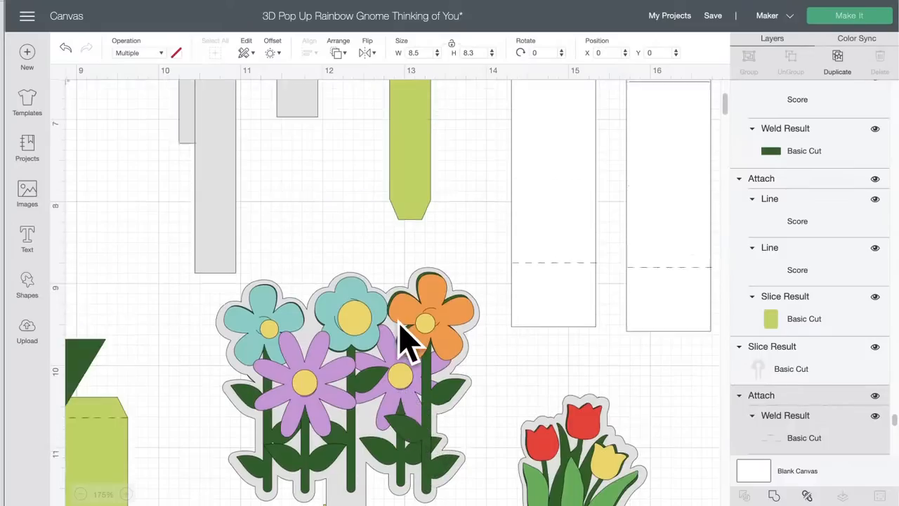
scroll(407, 341, down, 3)
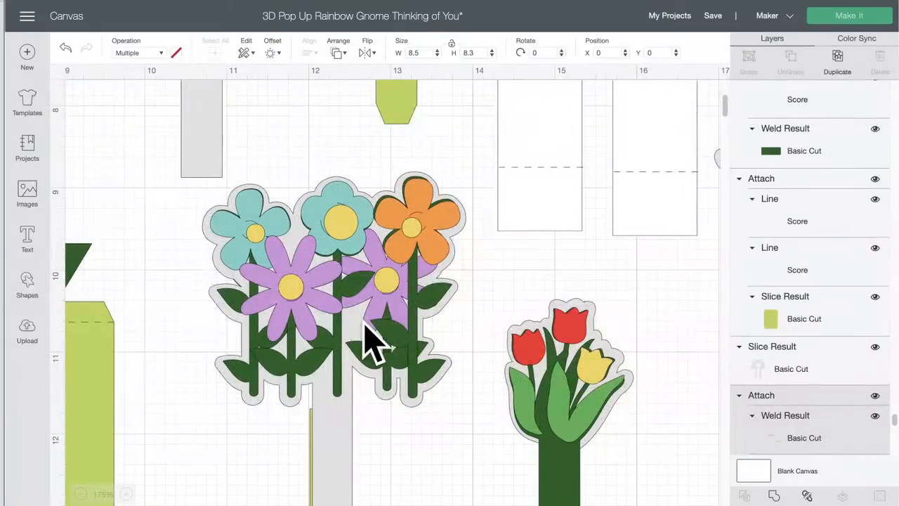